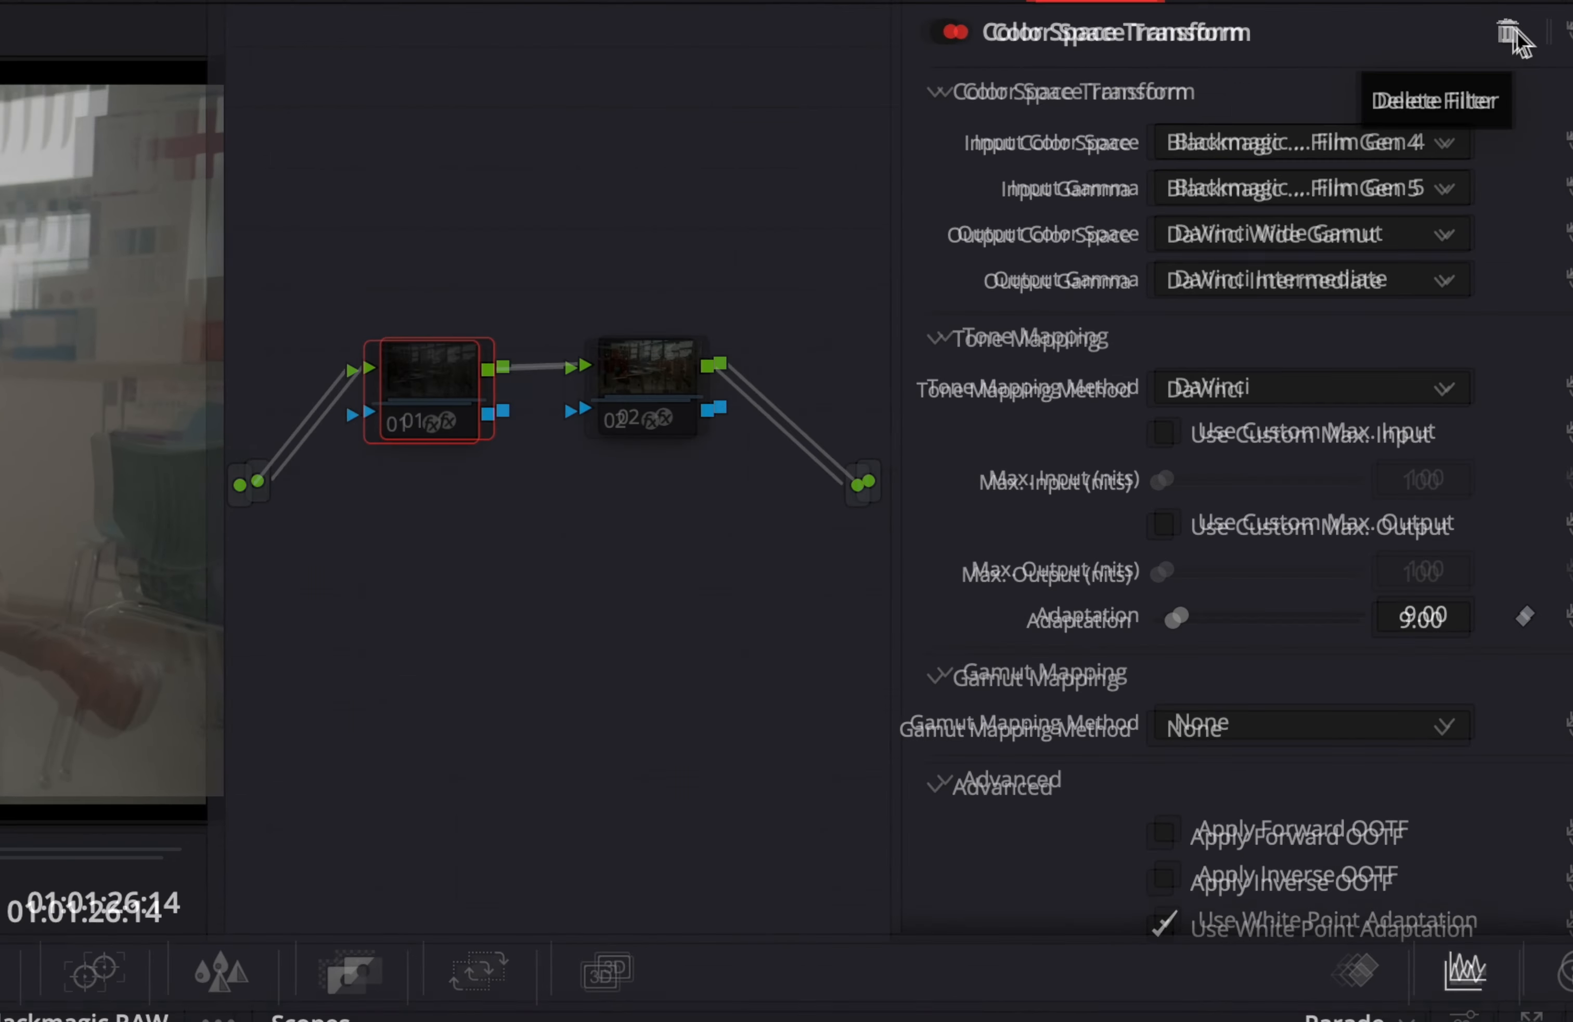
- Replace the Color Space Transform on node 01 with a fresh one at its default settings
{"action": "left_click", "coordinate": [1515, 33]}
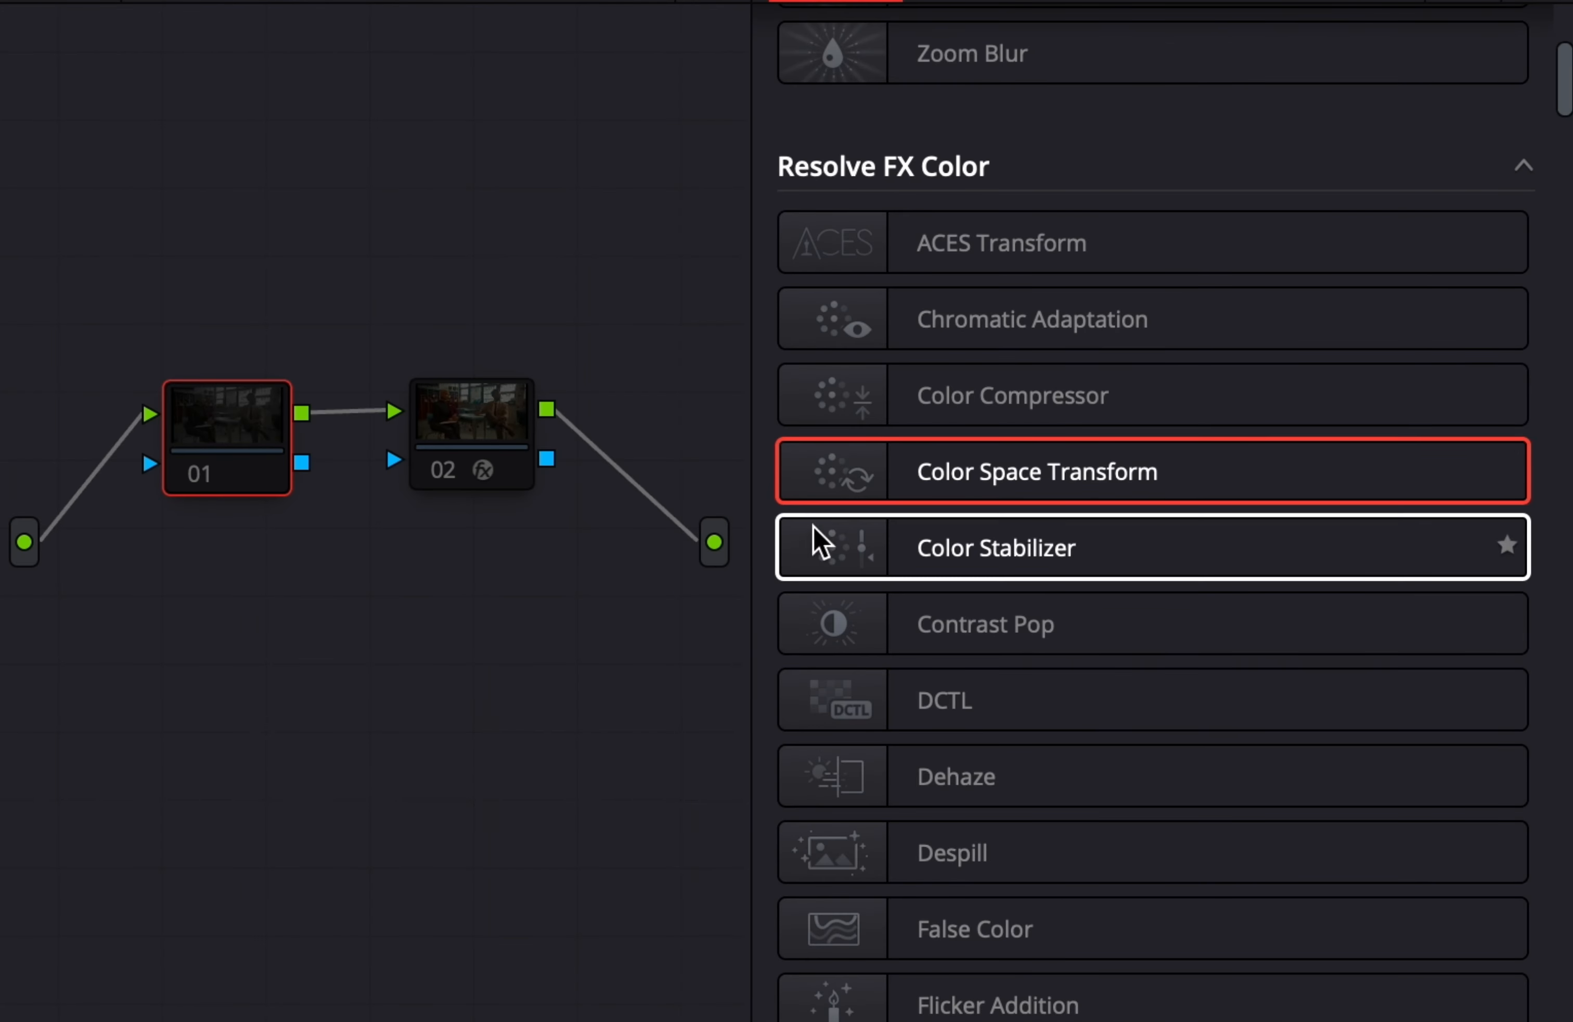
{"action": "left_click_drag", "start_coordinate": [896, 484], "coordinate": [189, 494]}
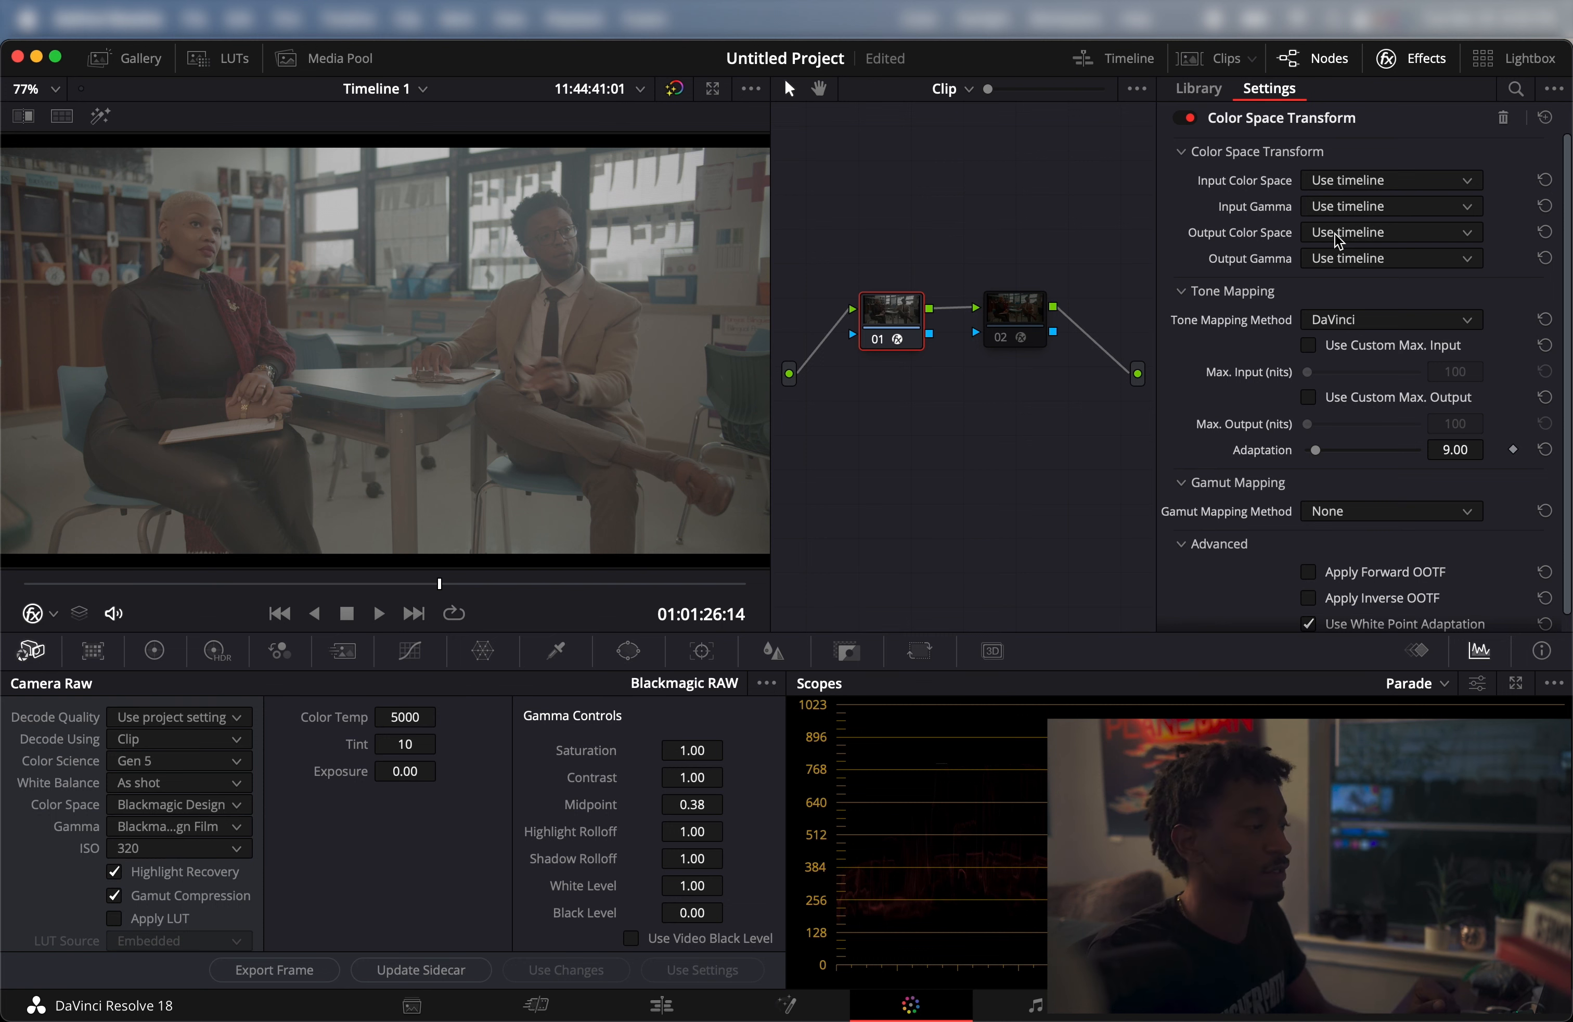
- Set node 01's input color space to Blackmagic Design Pocket 4K Film Gen 4 and its input gamma to Blackmagic Design Film Gen 5
{"action": "left_click", "coordinate": [1327, 182]}
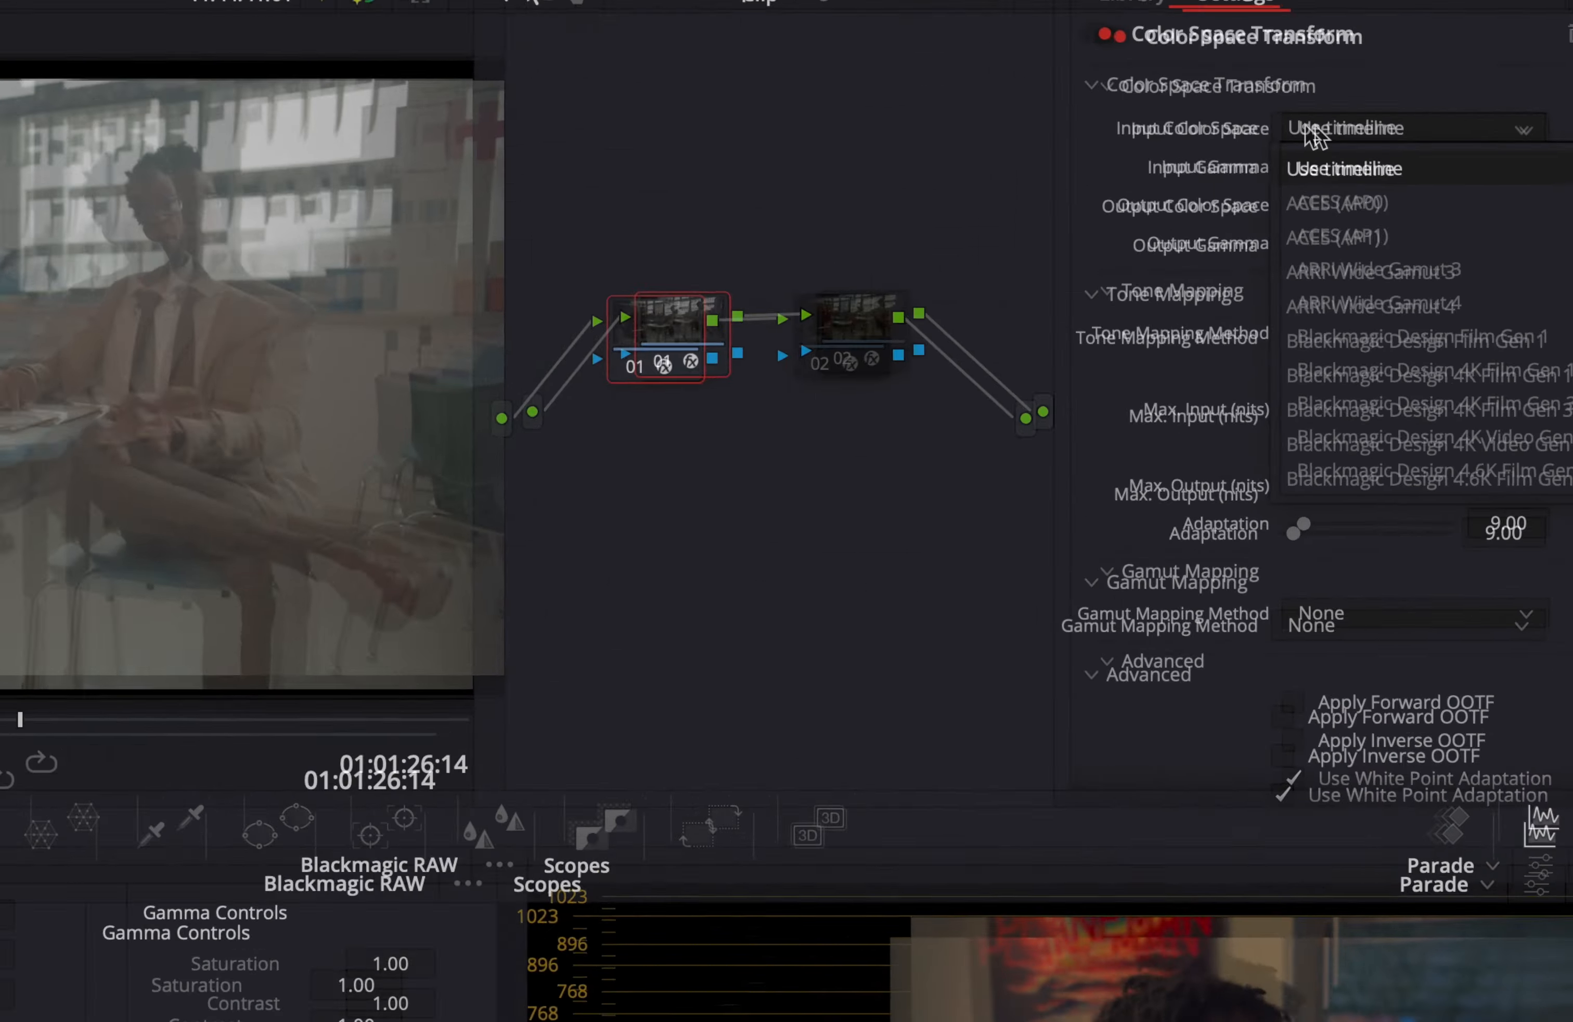
{"action": "scroll", "coordinate": [1369, 233], "scroll_direction": "down", "scroll_amount": 2}
{"action": "scroll", "coordinate": [1187, 332], "scroll_direction": "down", "scroll_amount": 6}
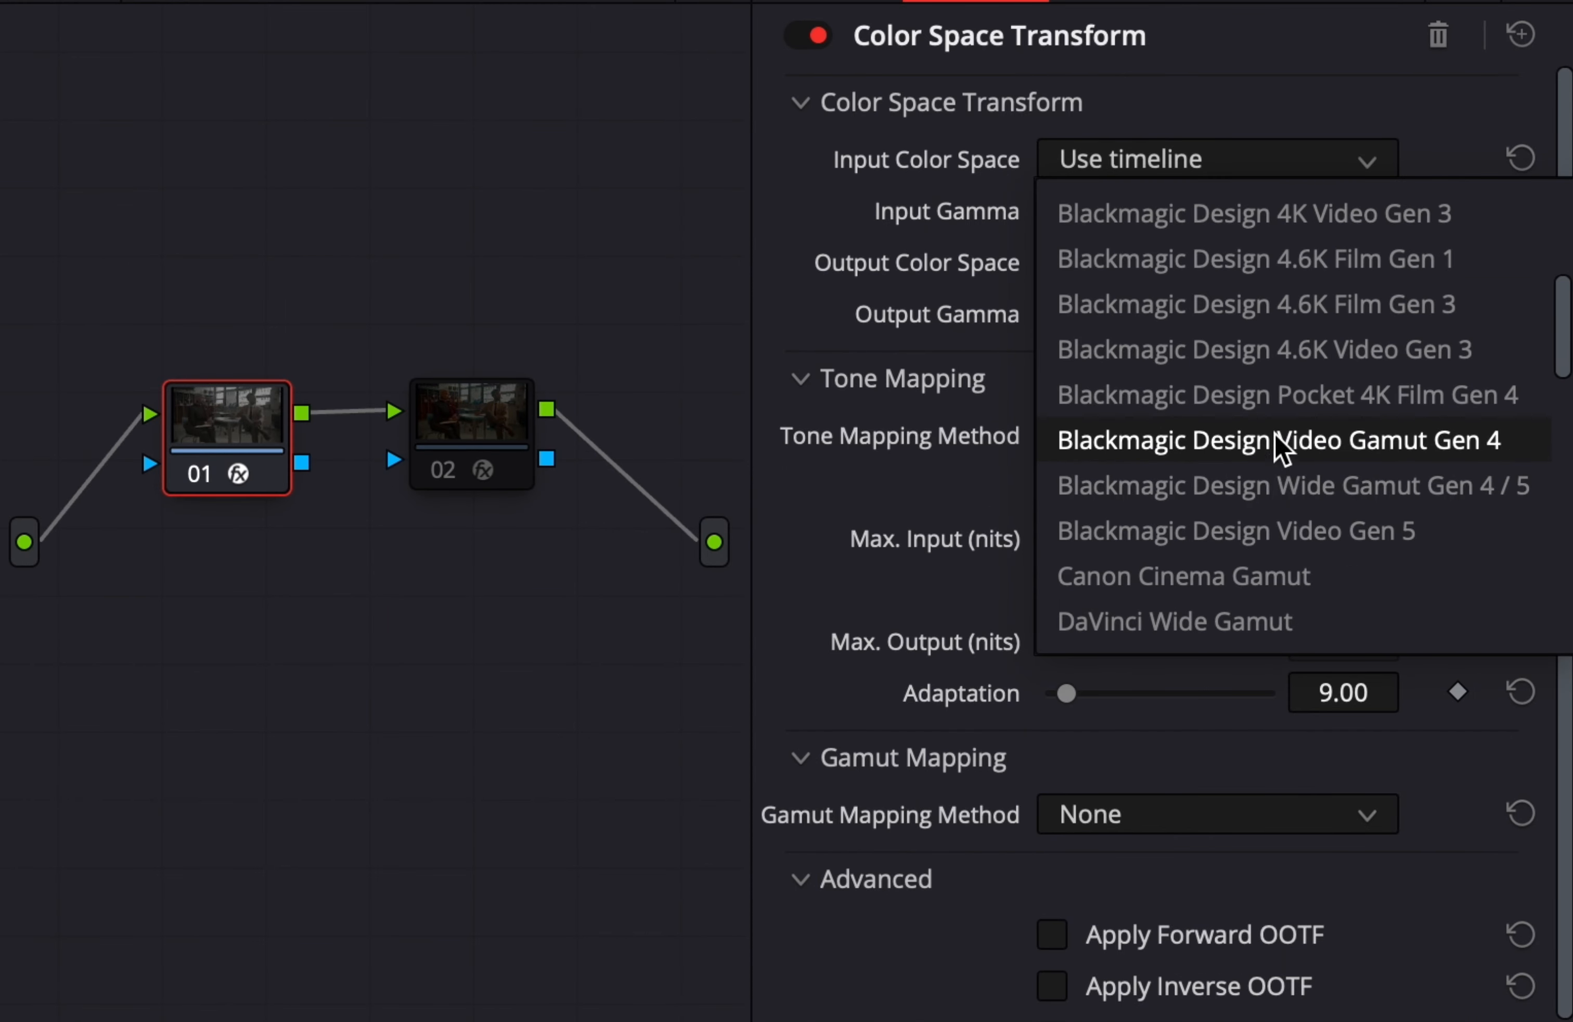
{"action": "left_click", "coordinate": [1292, 415]}
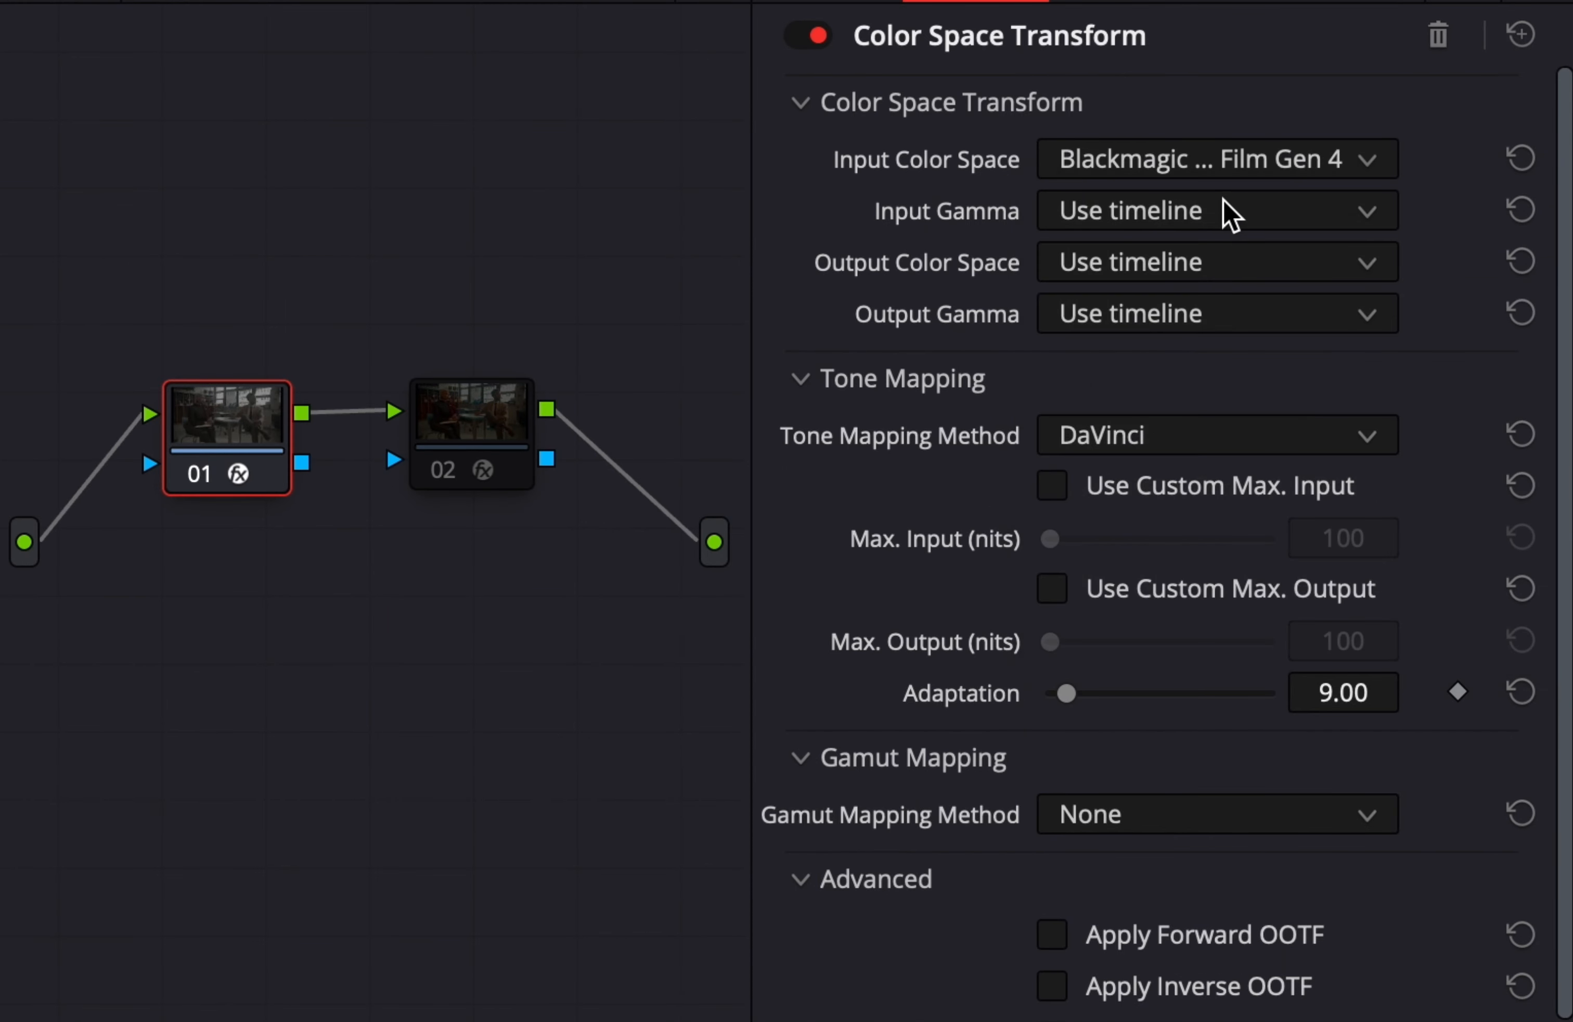
{"action": "left_click", "coordinate": [1225, 210]}
{"action": "scroll", "coordinate": [1193, 410], "scroll_direction": "down", "scroll_amount": 9}
{"action": "scroll", "coordinate": [1193, 409], "scroll_direction": "down", "scroll_amount": 3}
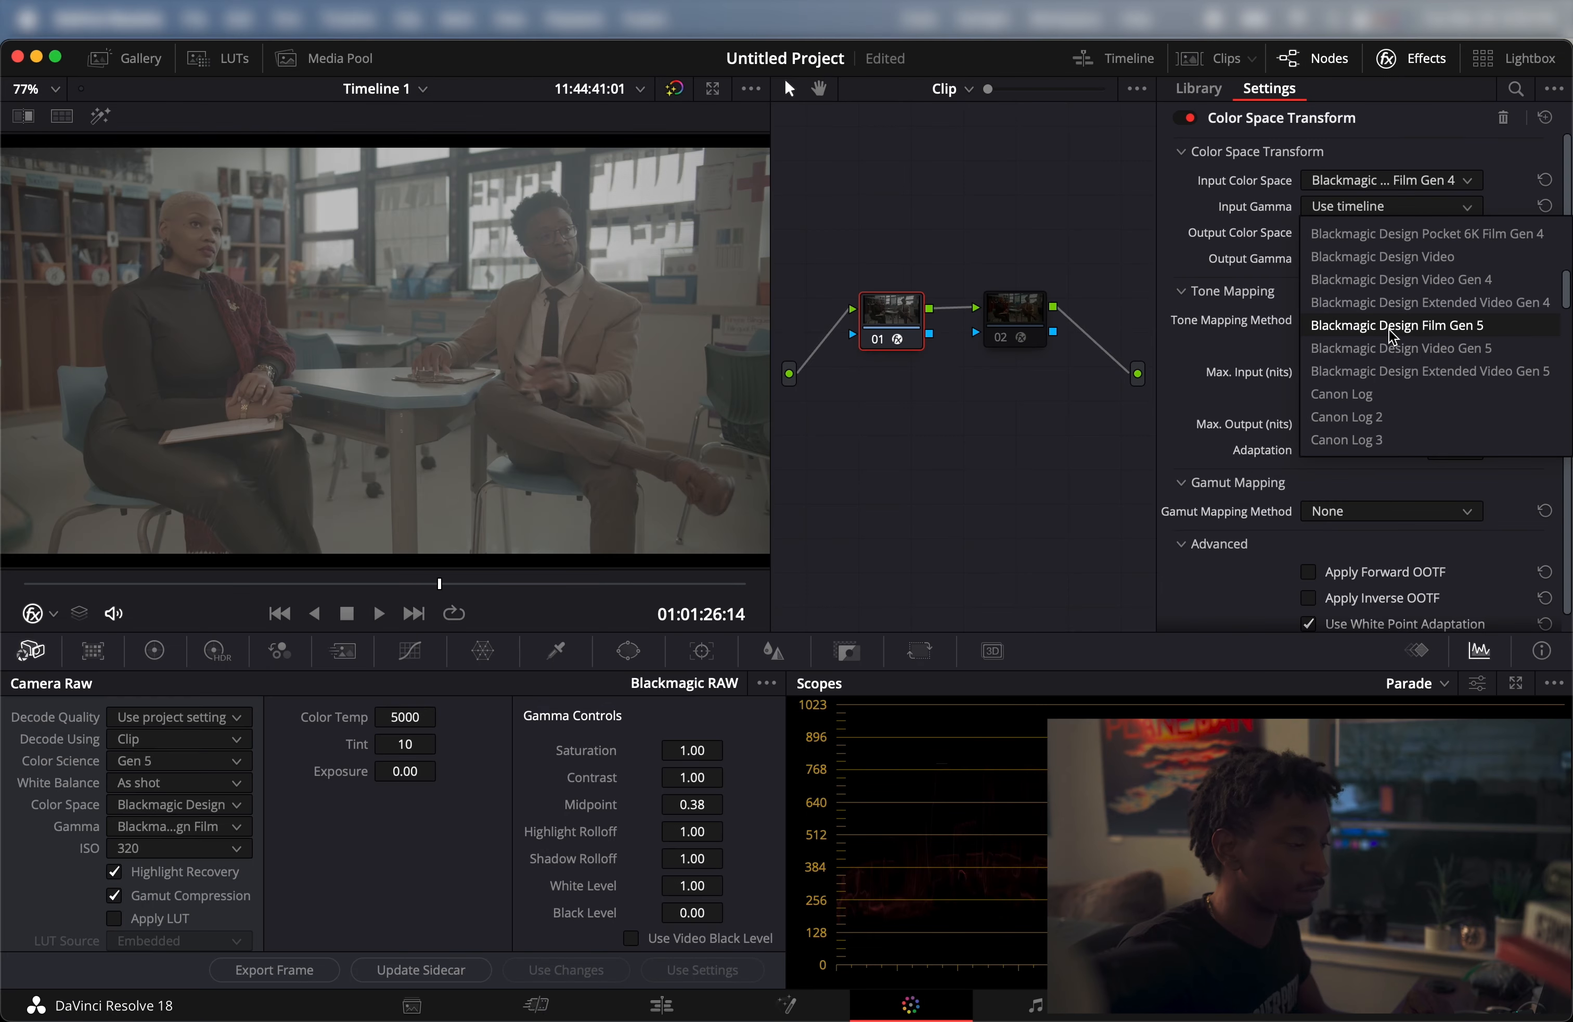
{"action": "left_click", "coordinate": [1390, 326]}
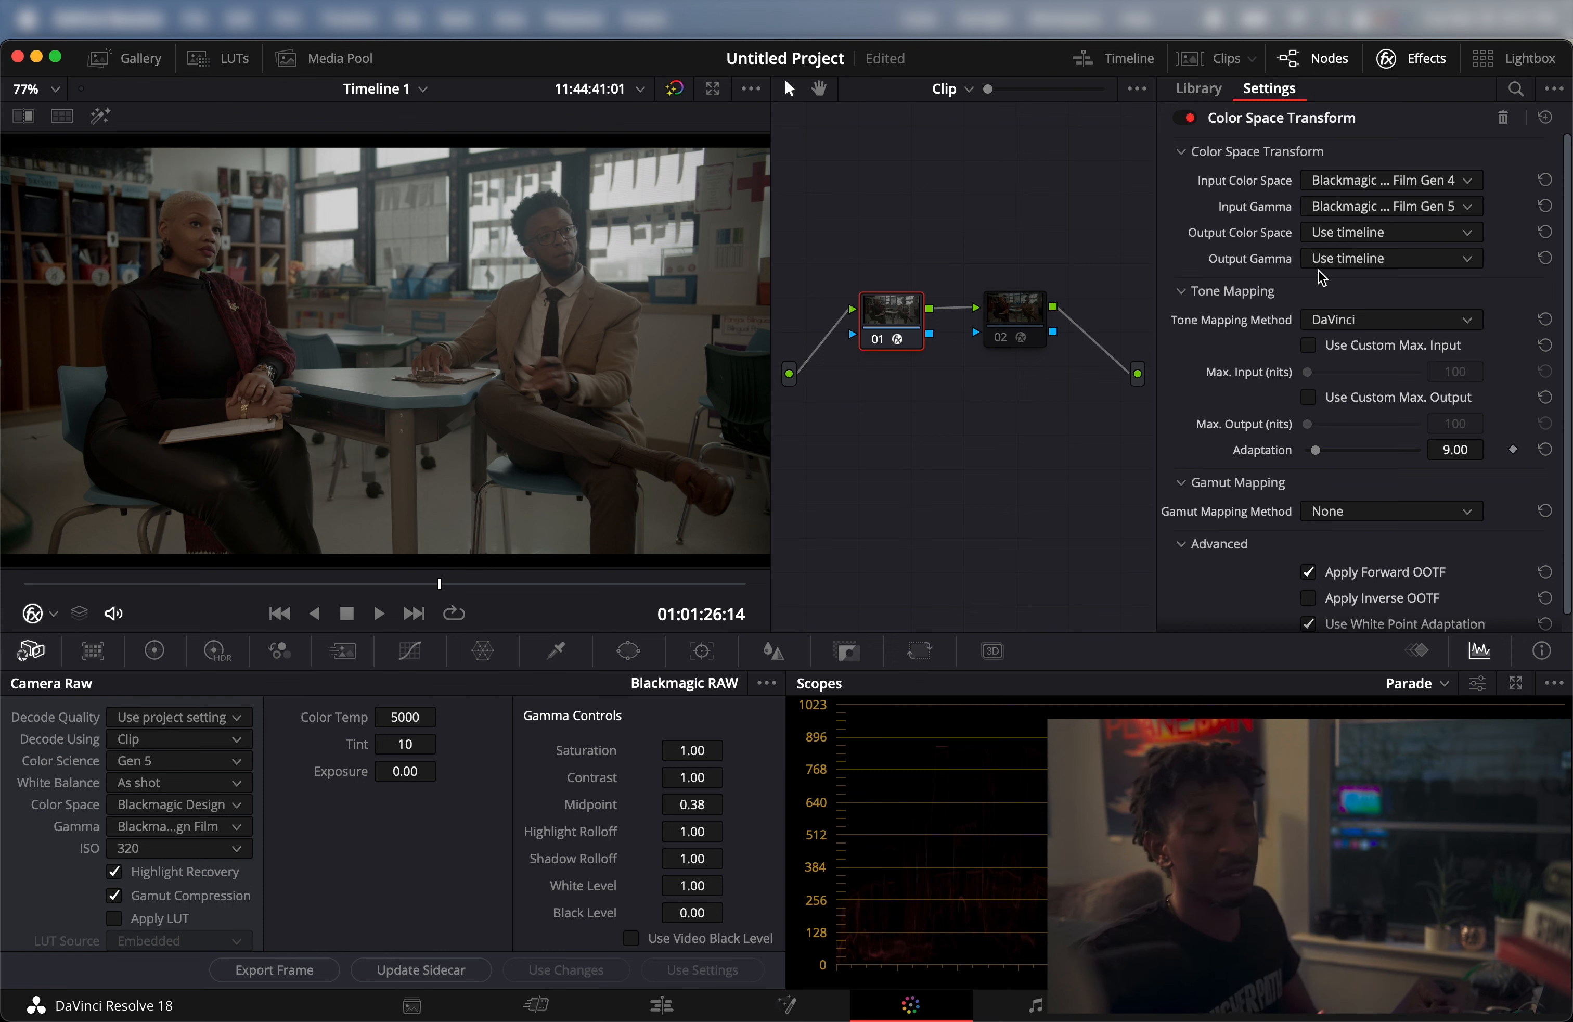
- Set node 01's output color space to DaVinci Wide Gamut and its output gamma to DaVinci Intermediate
{"action": "left_click", "coordinate": [1356, 232]}
{"action": "scroll", "coordinate": [1392, 351], "scroll_direction": "down", "scroll_amount": 5}
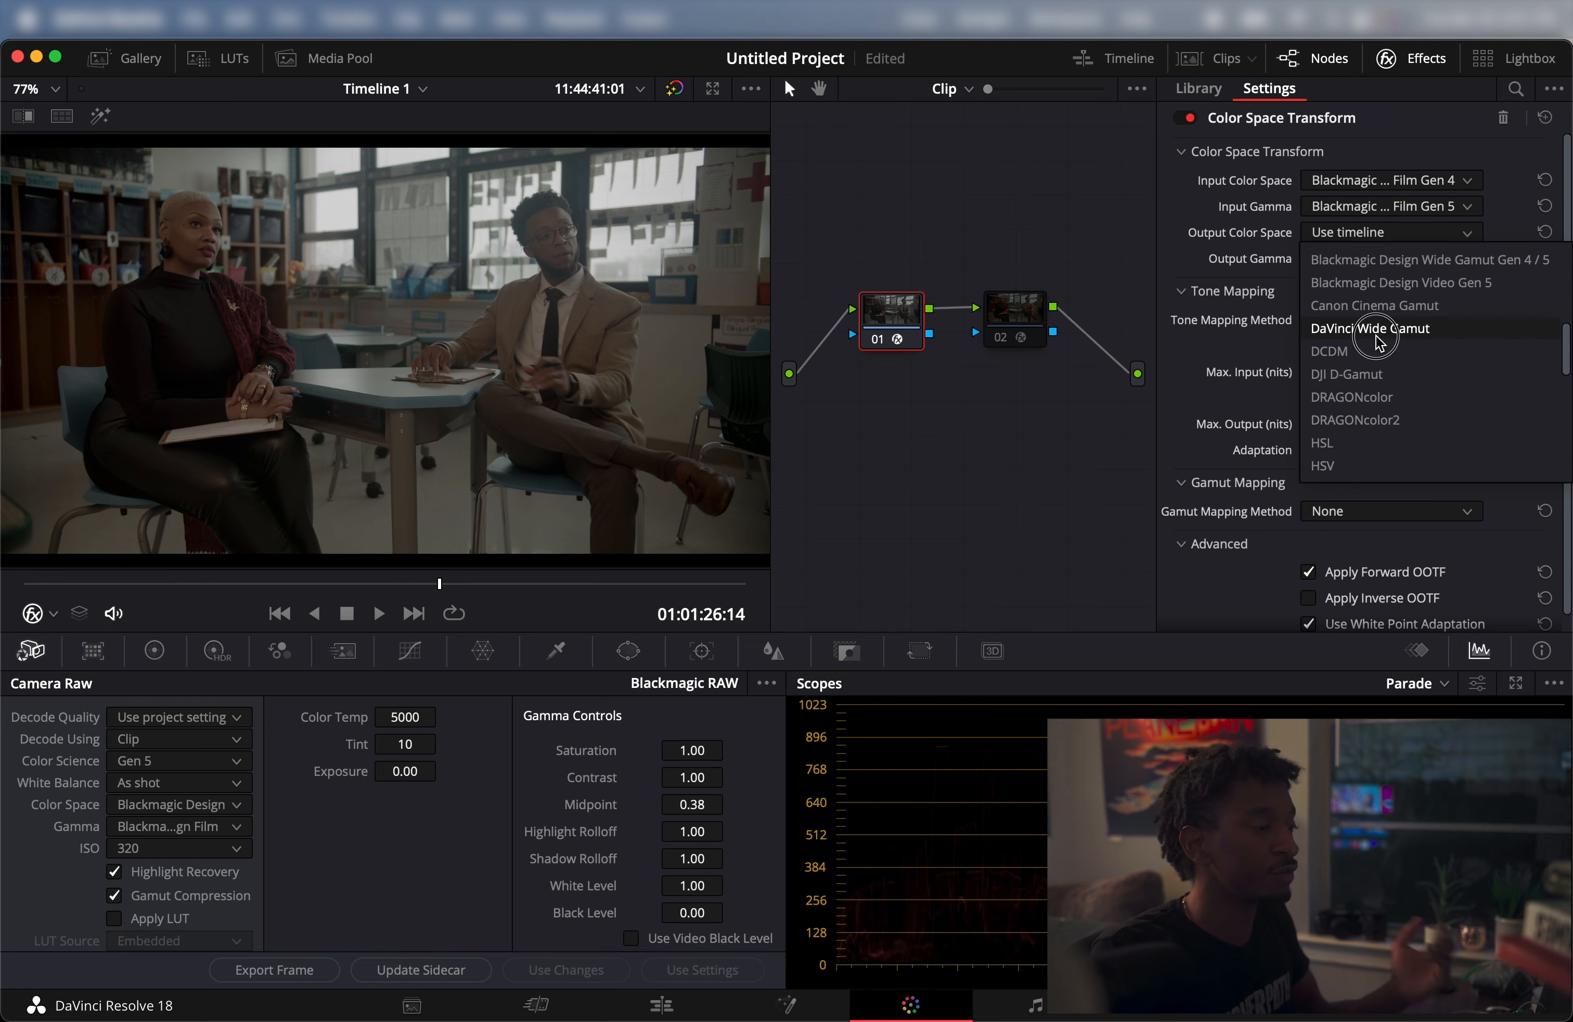
{"action": "left_click", "coordinate": [1380, 327]}
{"action": "left_click", "coordinate": [1366, 259]}
{"action": "scroll", "coordinate": [1357, 359], "scroll_direction": "down", "scroll_amount": 6}
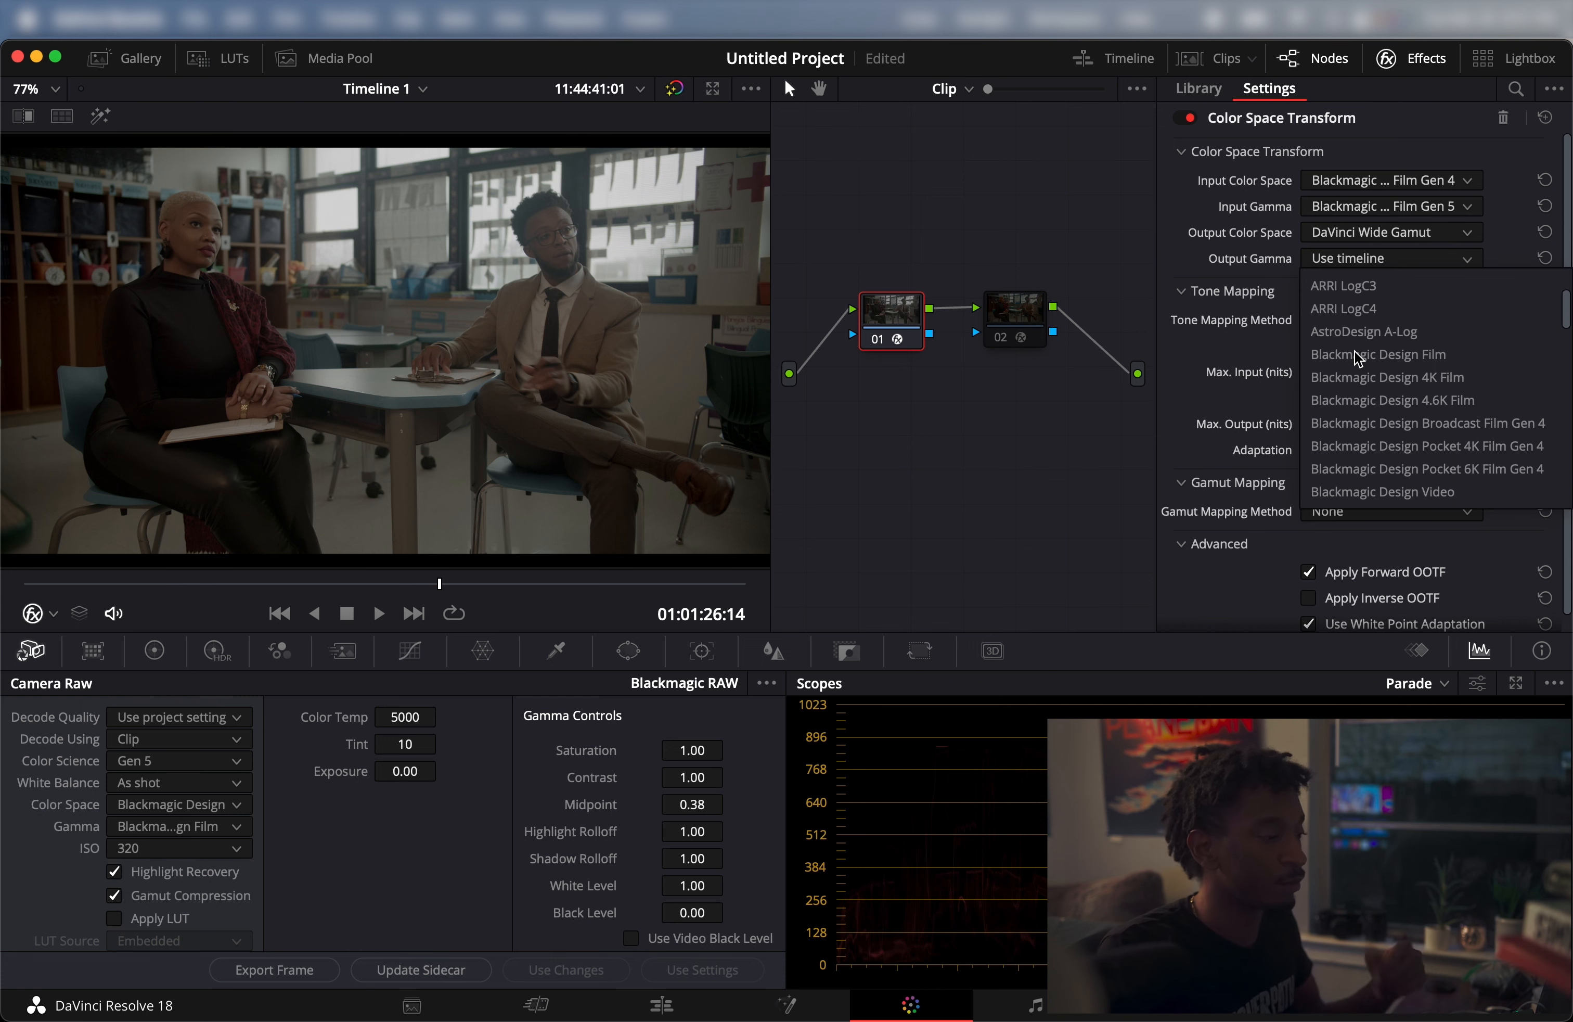
{"action": "left_click", "coordinate": [1382, 424]}
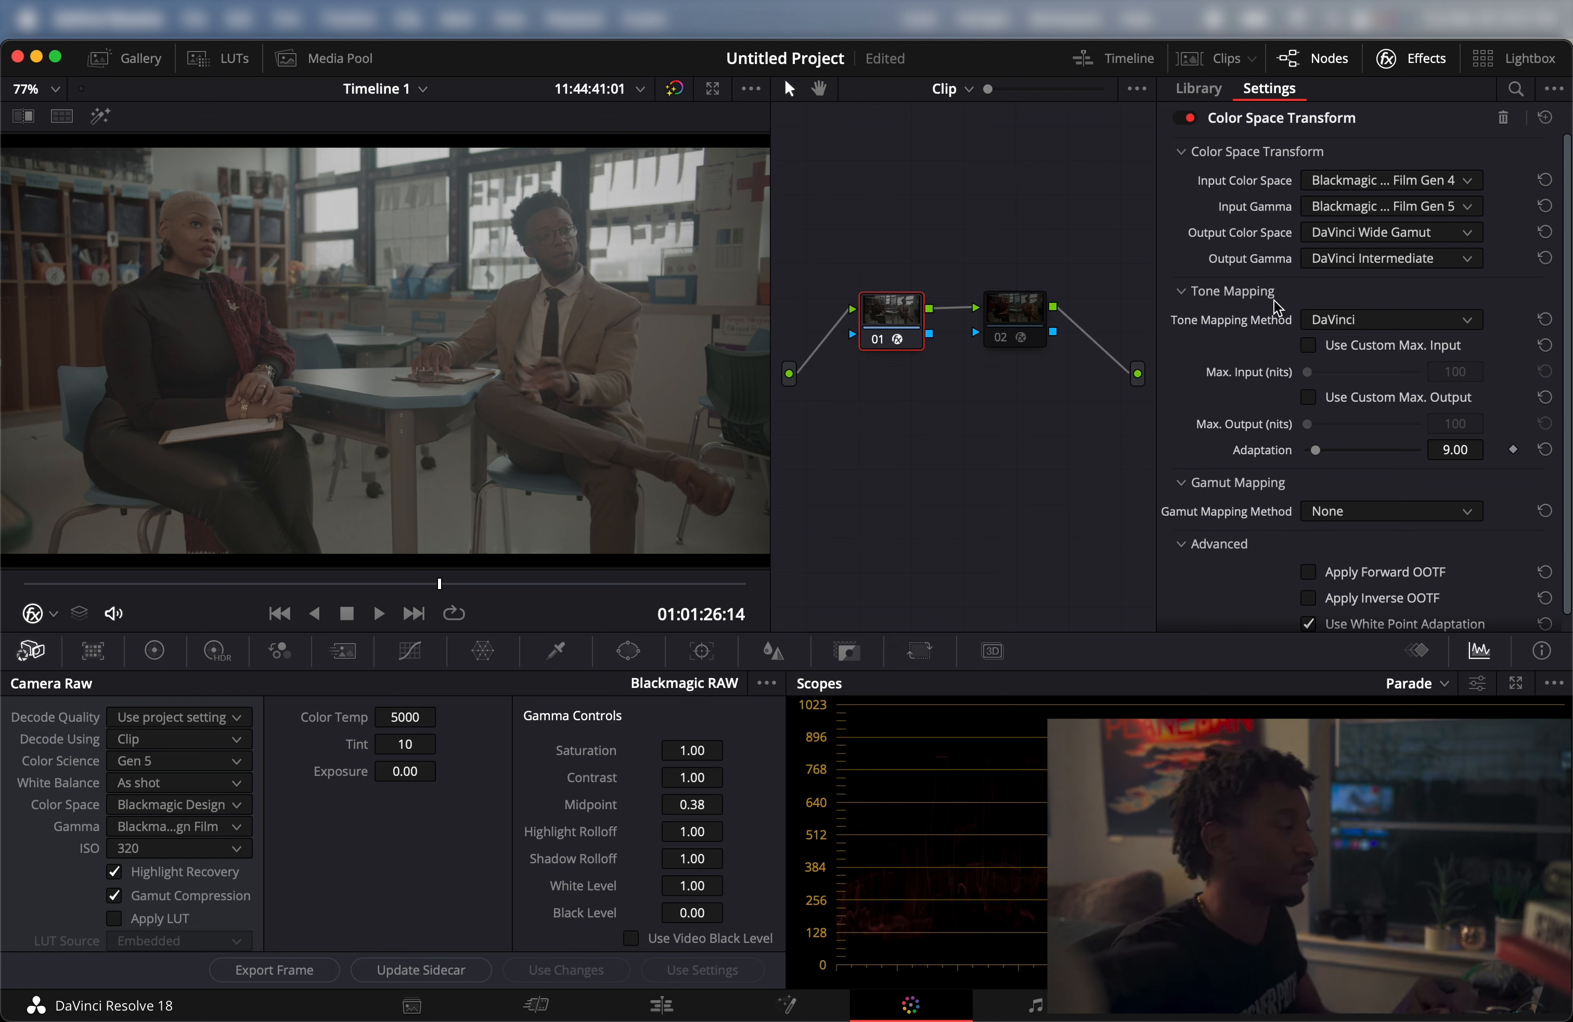
- Enable the Rec.709 output transform node, then insert a serial node between the two transform nodes and place it below them
{"action": "left_click", "coordinate": [1000, 335]}
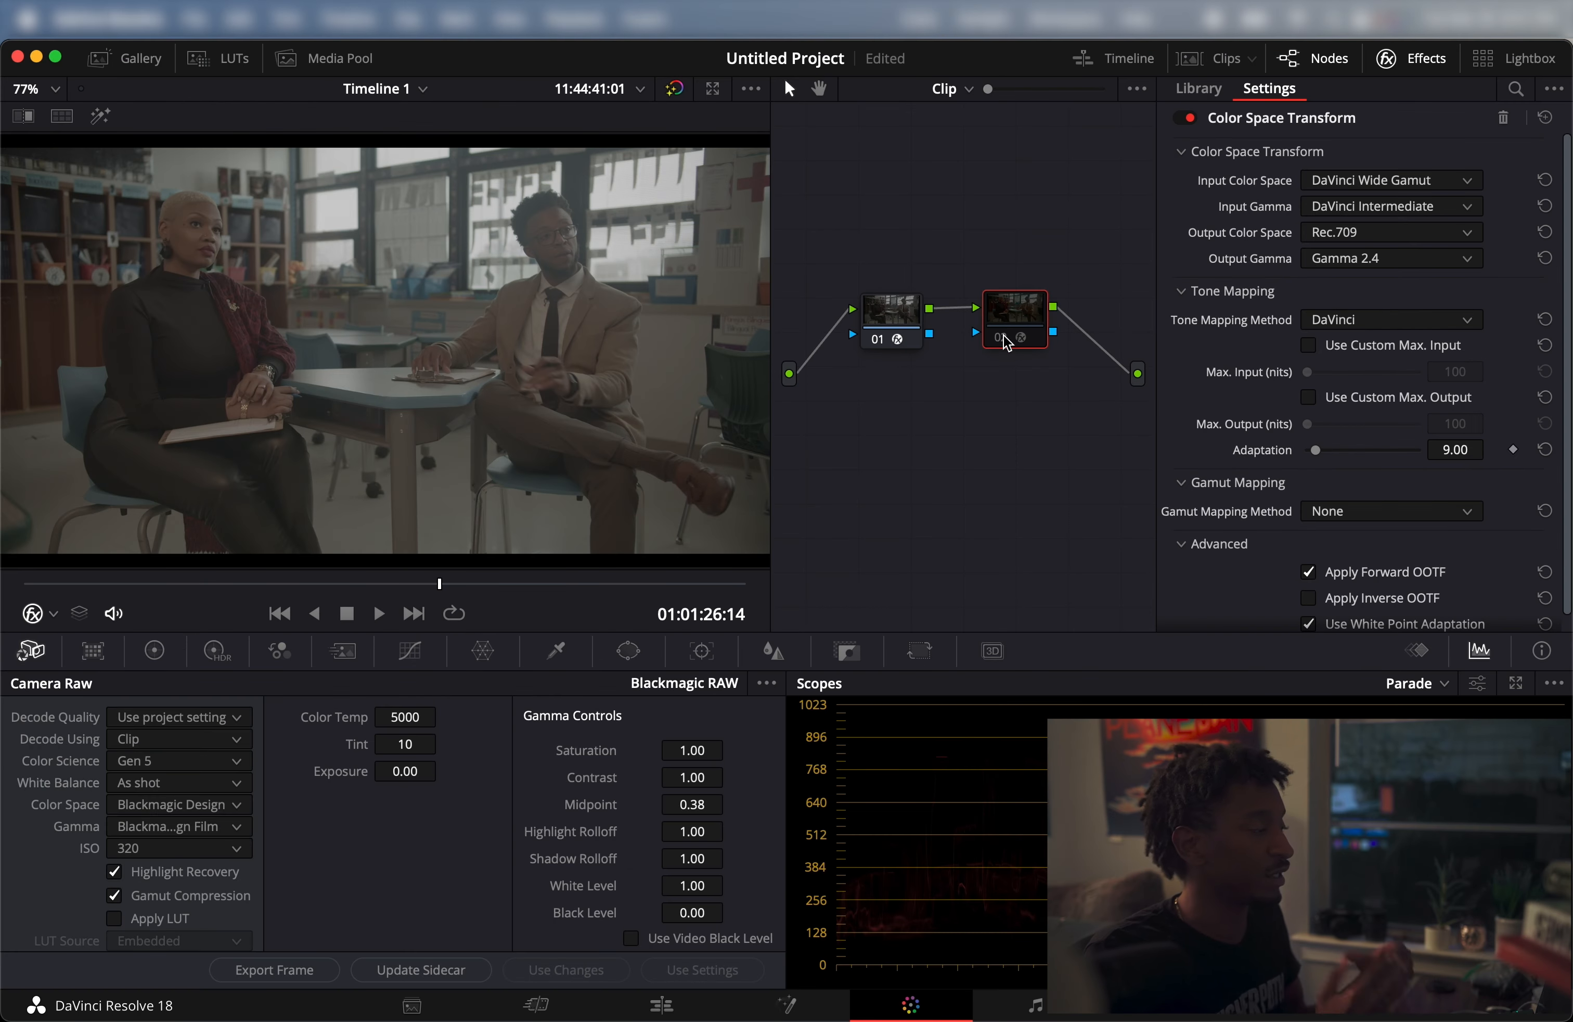
{"action": "left_click", "coordinate": [1003, 335]}
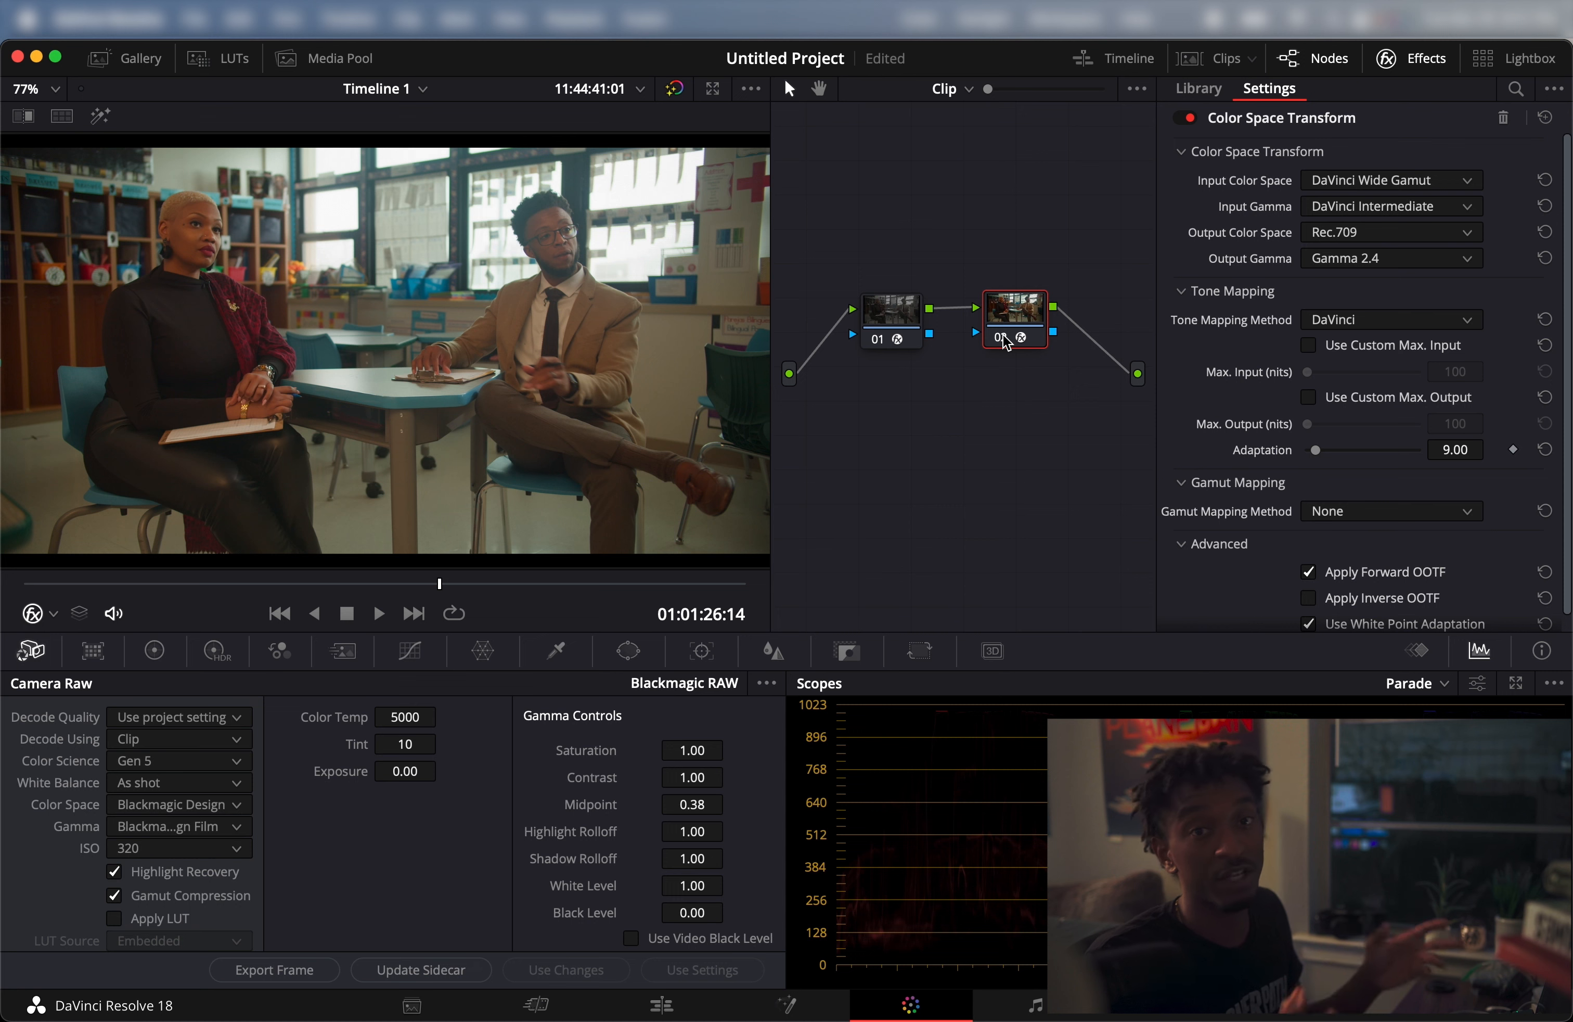
{"action": "left_click", "coordinate": [886, 322]}
{"action": "left_click_drag", "start_coordinate": [1034, 313], "coordinate": [1113, 313]}
{"action": "left_click", "coordinate": [888, 312]}
{"action": "key", "text": "alt+s"}
{"action": "left_click_drag", "start_coordinate": [982, 311], "coordinate": [980, 444]}
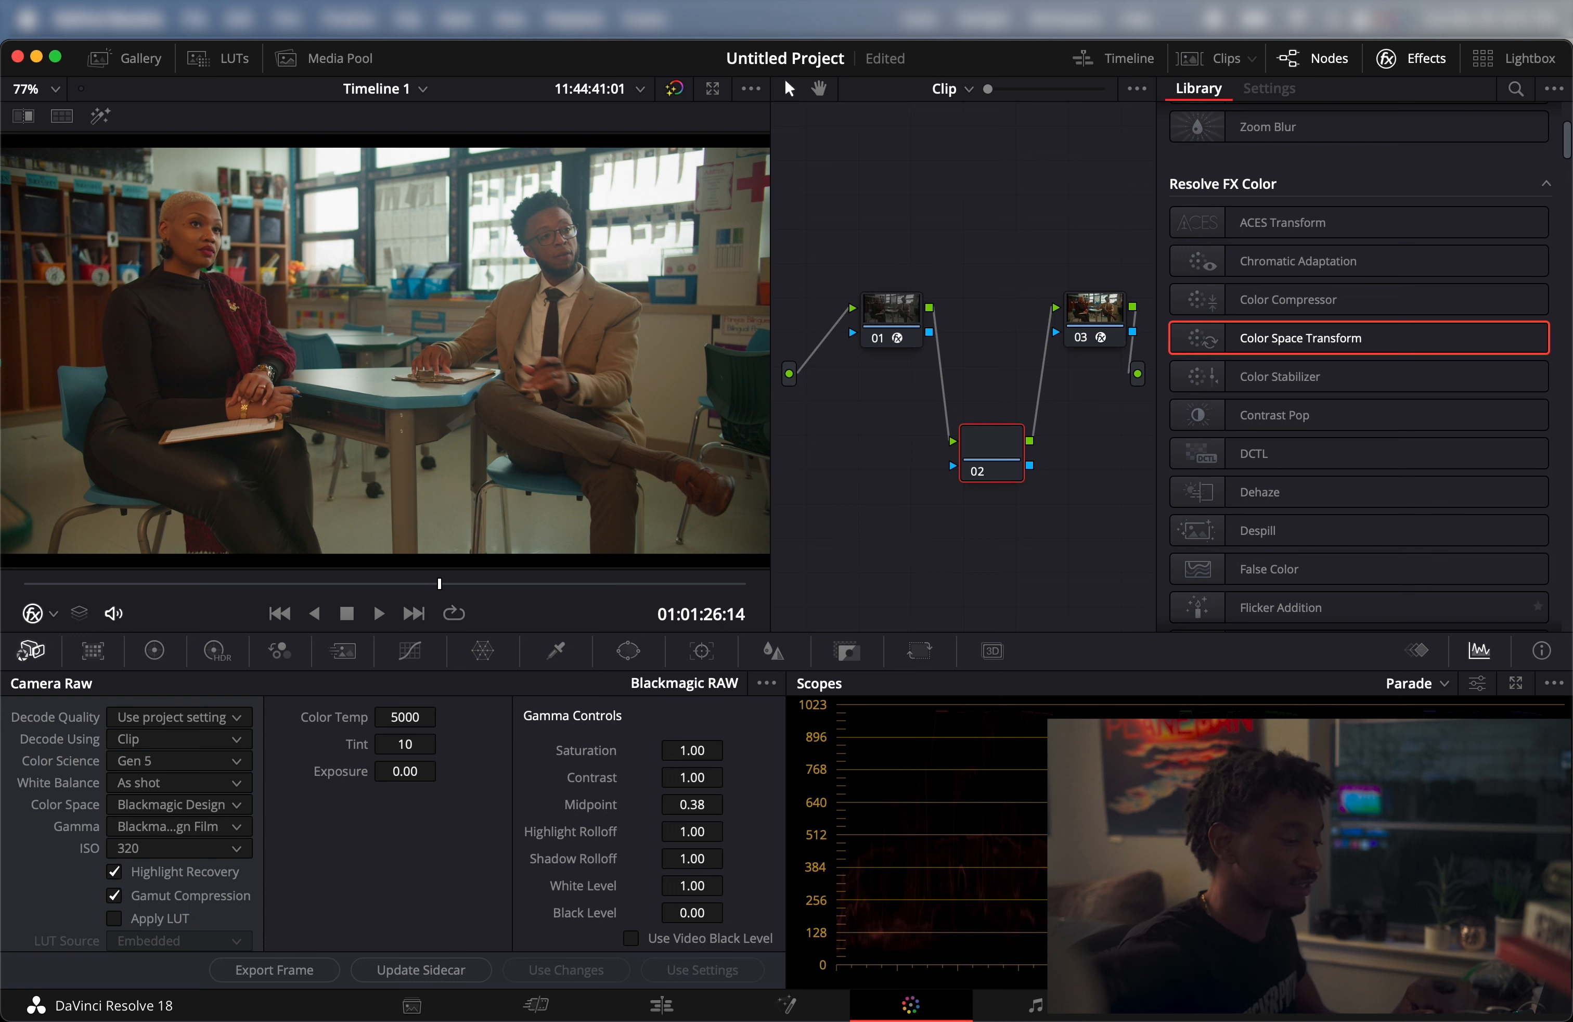
- Disable all three nodes: the input transform, the middle grading node and the output transform
{"action": "left_click", "coordinate": [878, 338]}
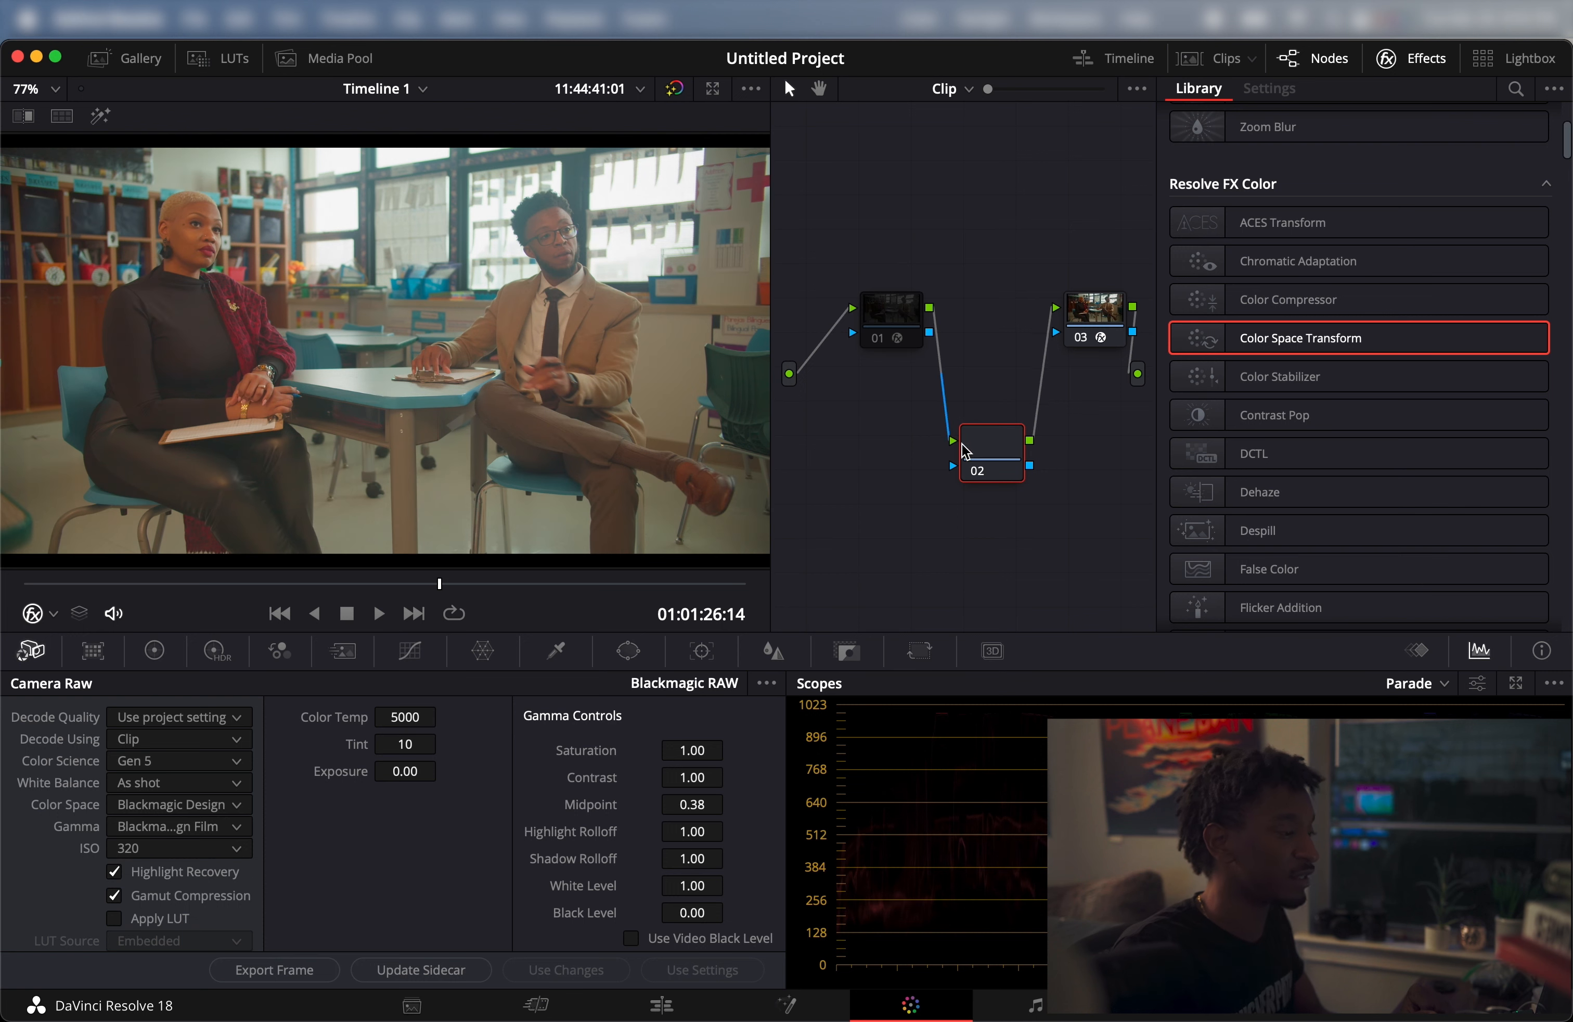
{"action": "left_click", "coordinate": [1081, 337]}
{"action": "left_click", "coordinate": [977, 470]}
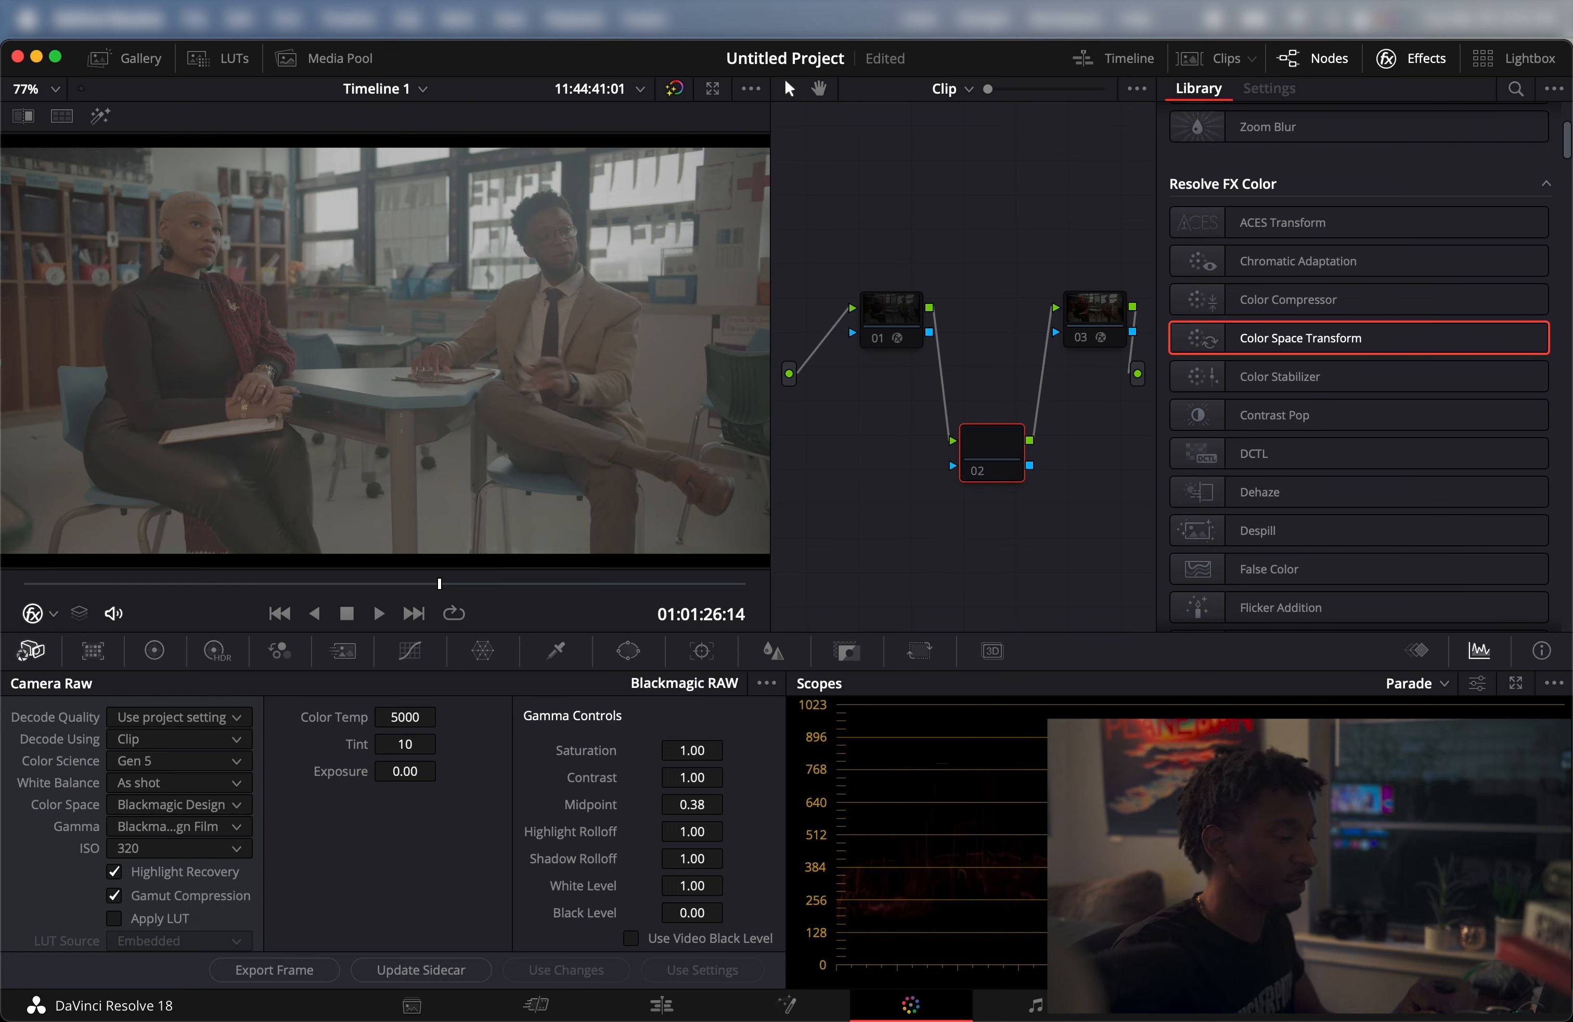
- Set the project's color science to DaVinci YRGB Color Managed without automatic color management, using HDR DaVinci Wide Gamut Intermediate processing
{"action": "key", "text": "shift+9"}
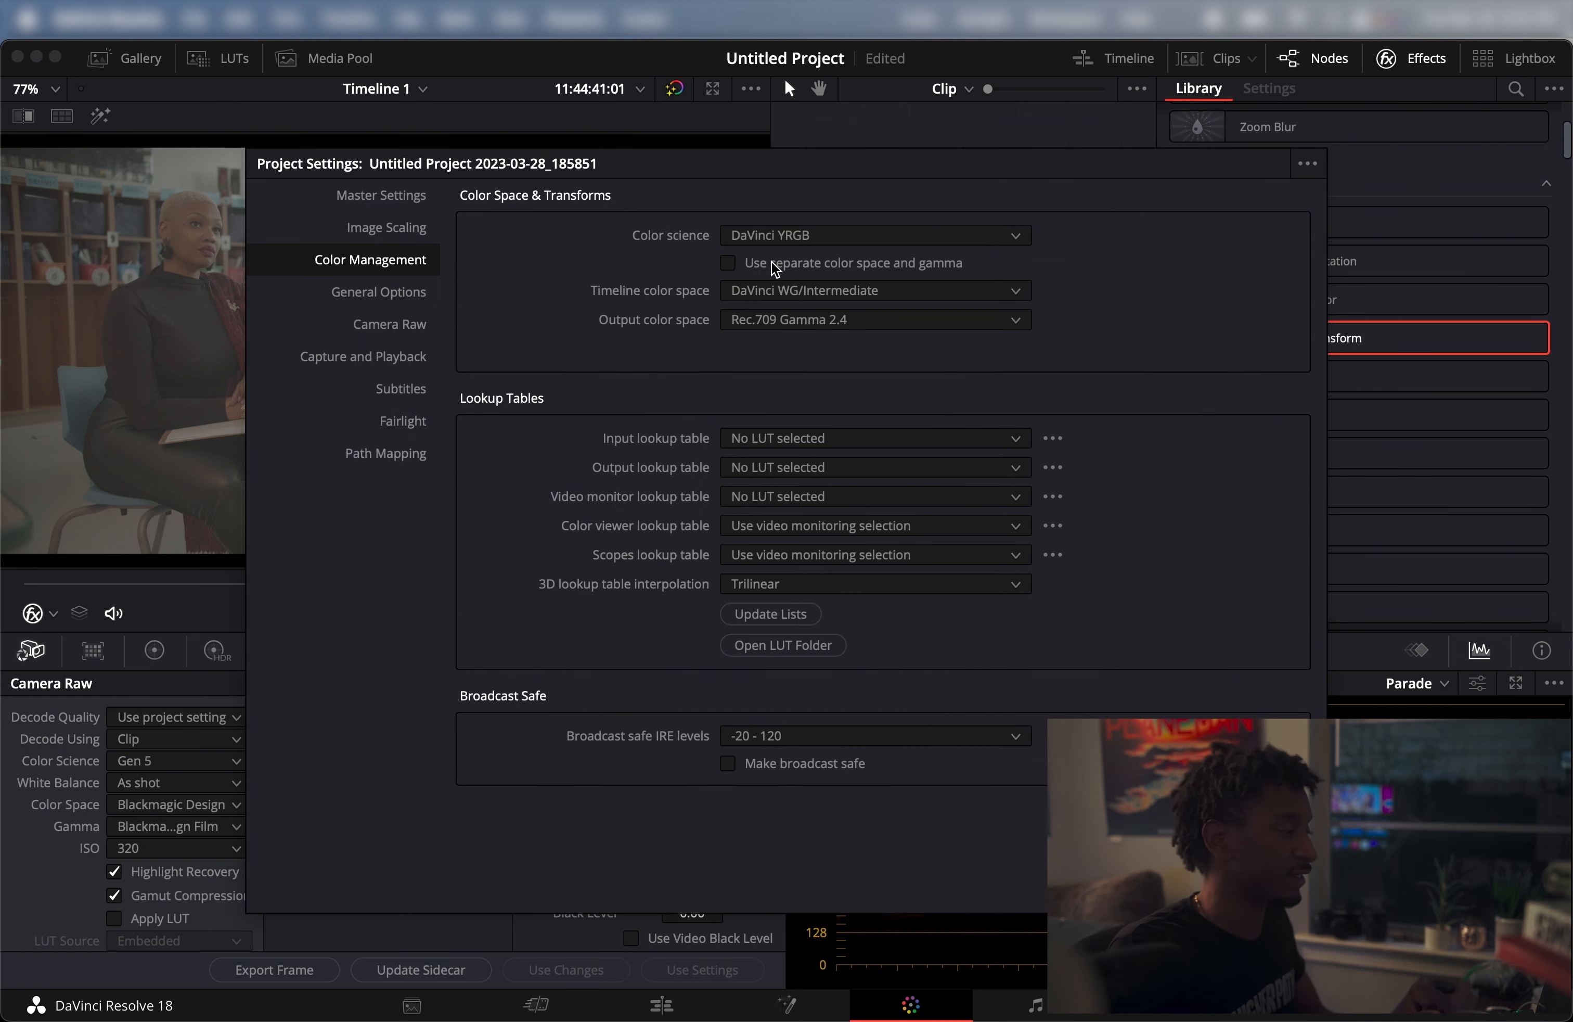
{"action": "left_click", "coordinate": [764, 239]}
{"action": "left_click", "coordinate": [814, 287]}
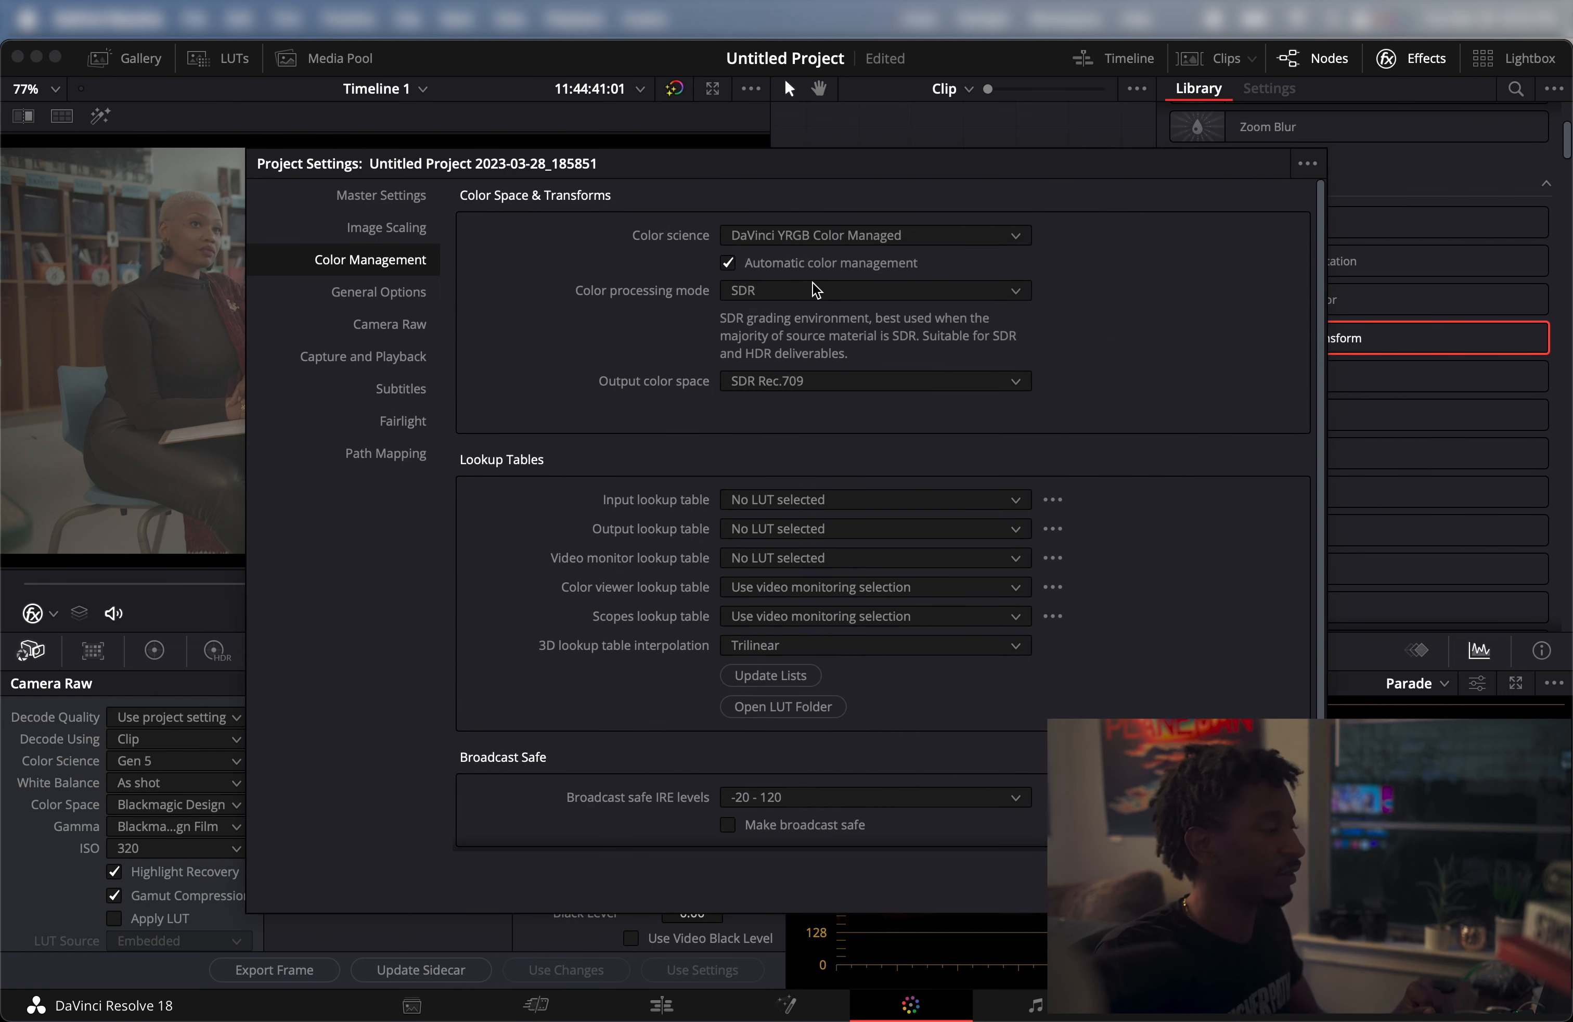
{"action": "left_click", "coordinate": [729, 265]}
{"action": "left_click", "coordinate": [798, 292]}
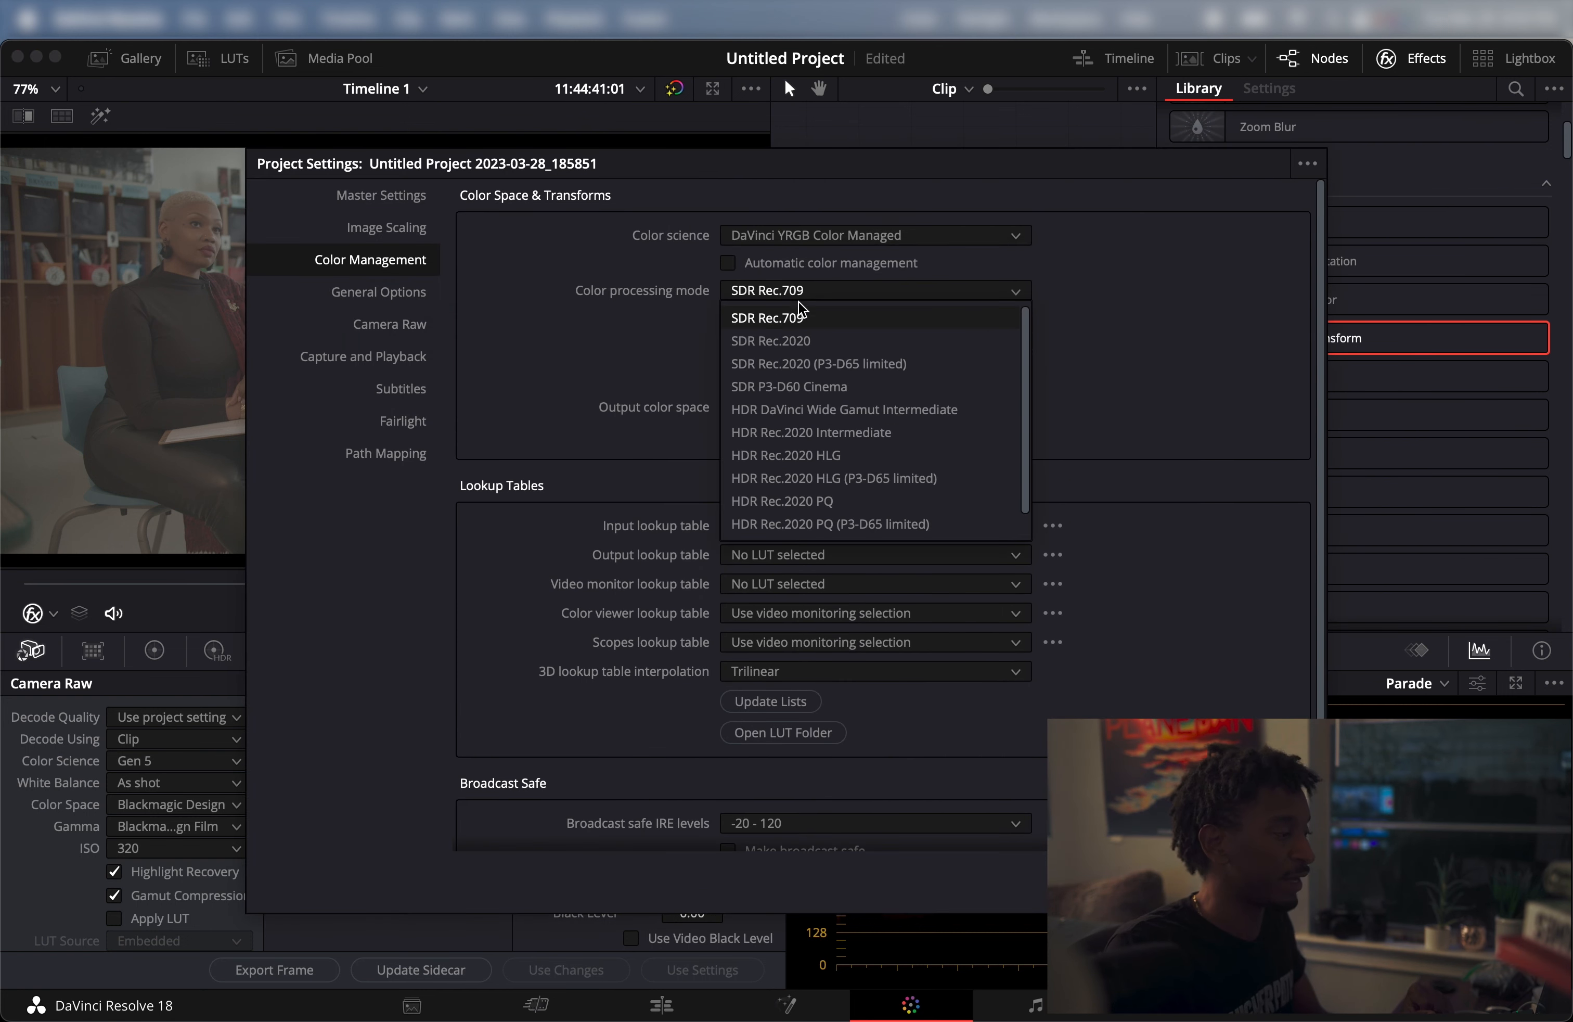
{"action": "left_click", "coordinate": [897, 415]}
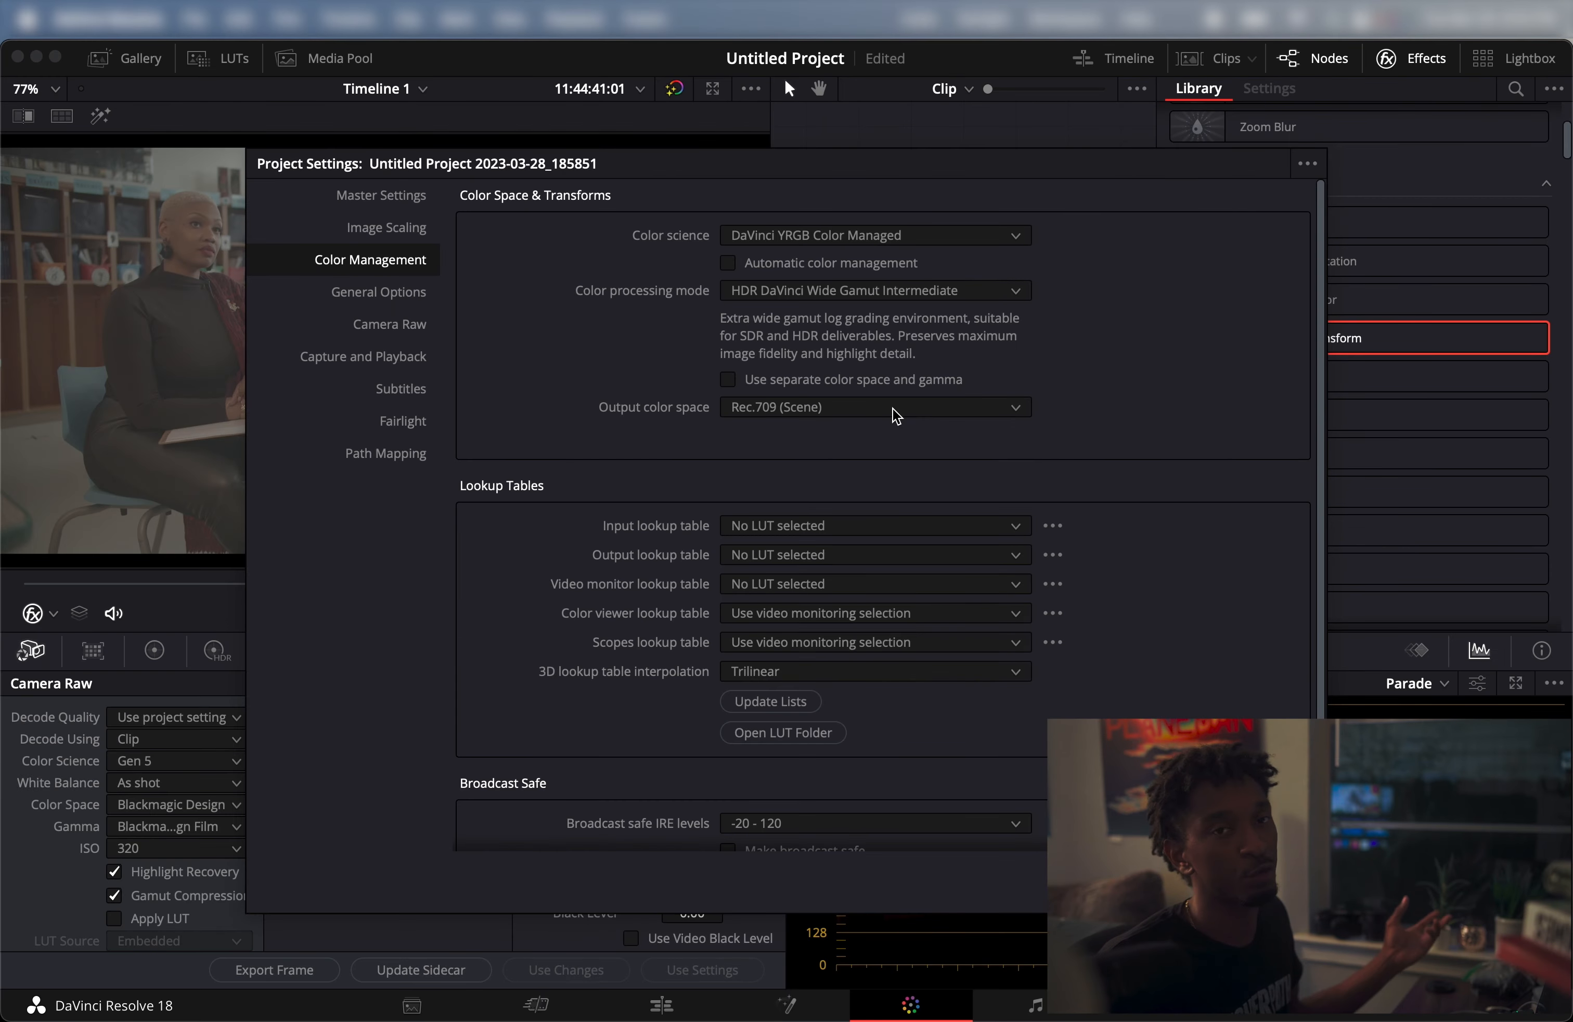
- Set the project's output color space to Rec.709 Gamma 2.4 and save the project settings
{"action": "left_click", "coordinate": [812, 408]}
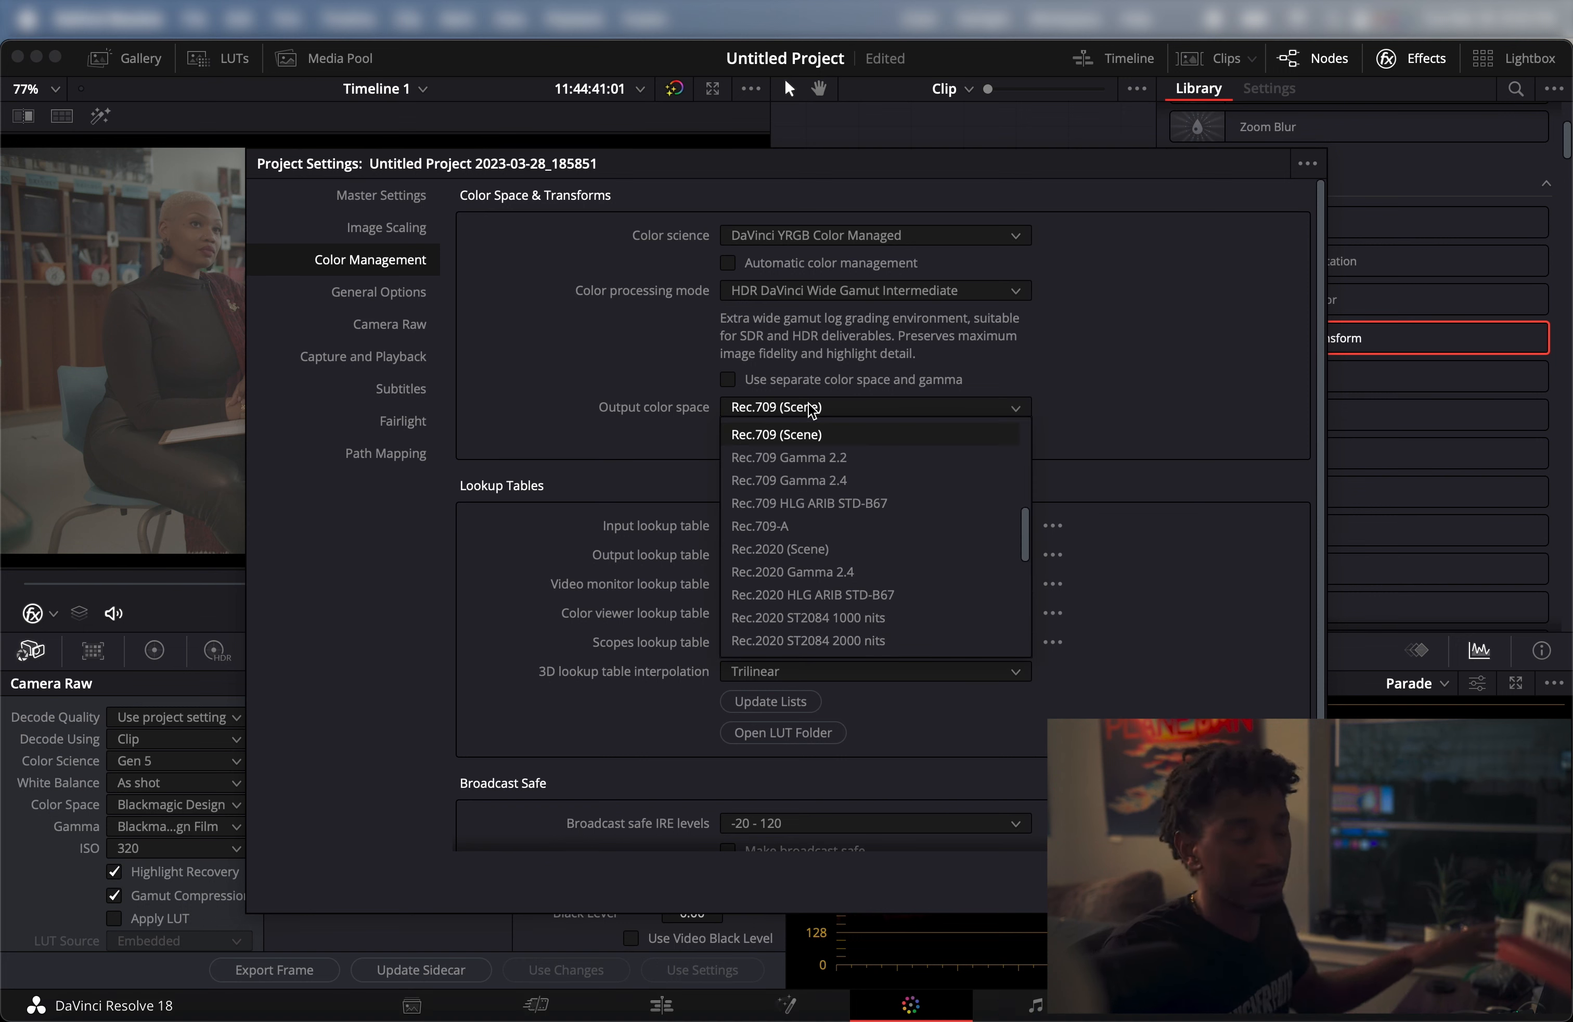
{"action": "left_click", "coordinate": [853, 482]}
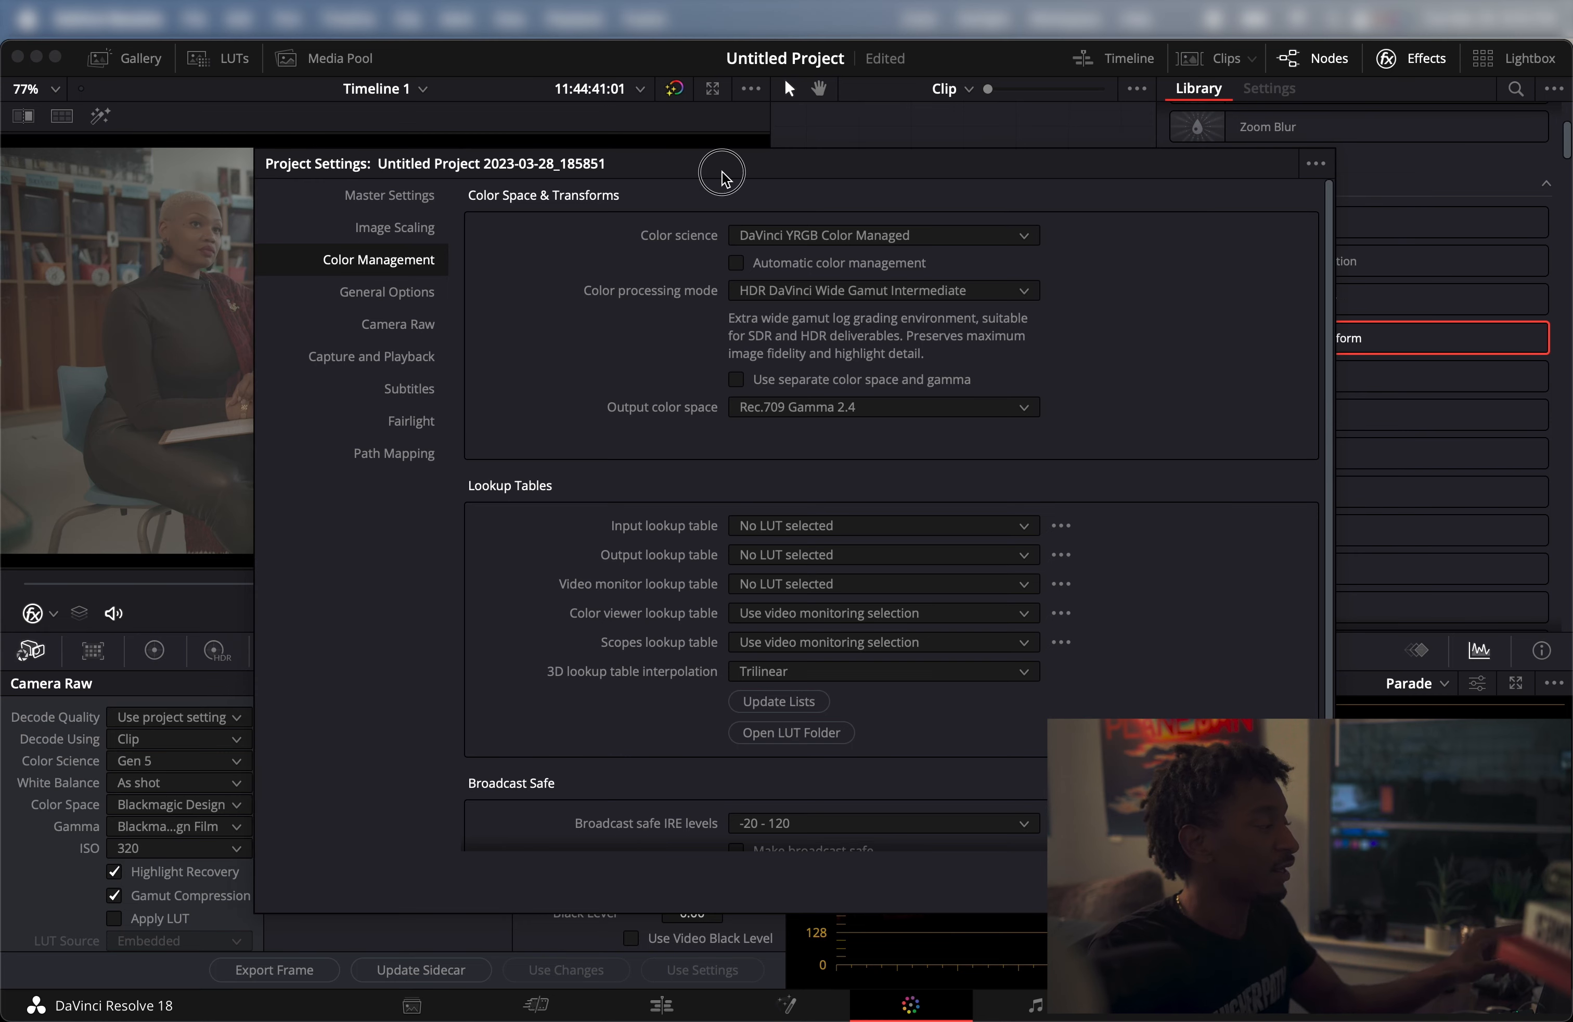
{"action": "left_click_drag", "start_coordinate": [697, 172], "coordinate": [892, 176]}
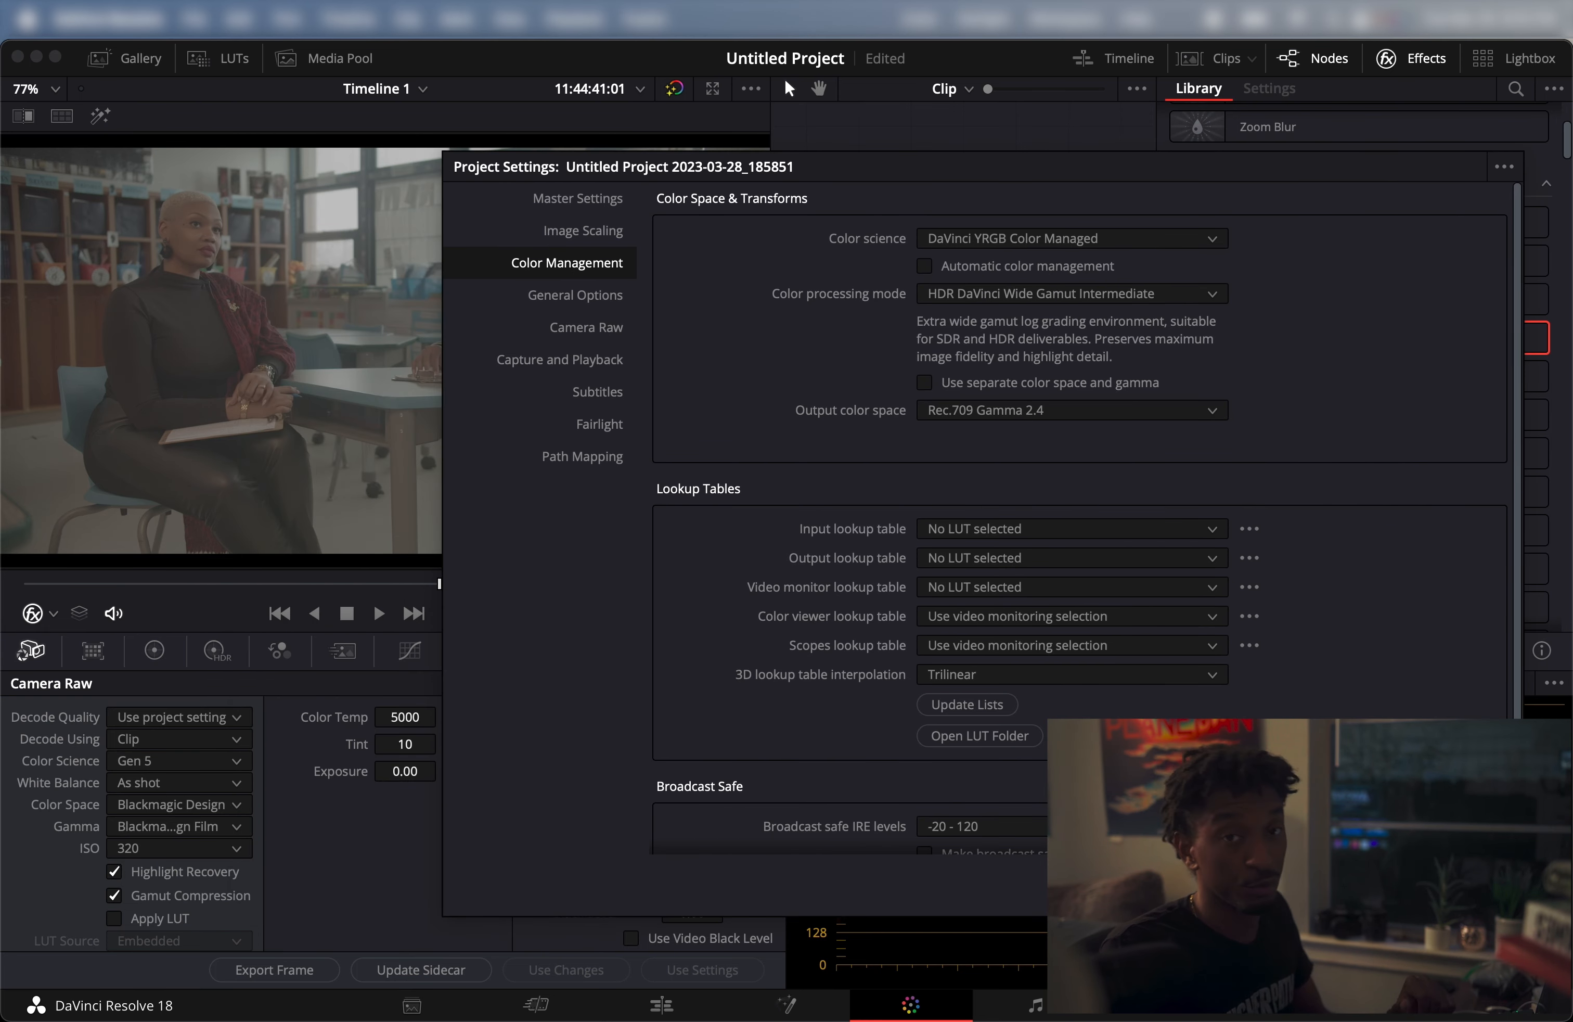
{"action": "left_click", "coordinate": [1467, 886]}
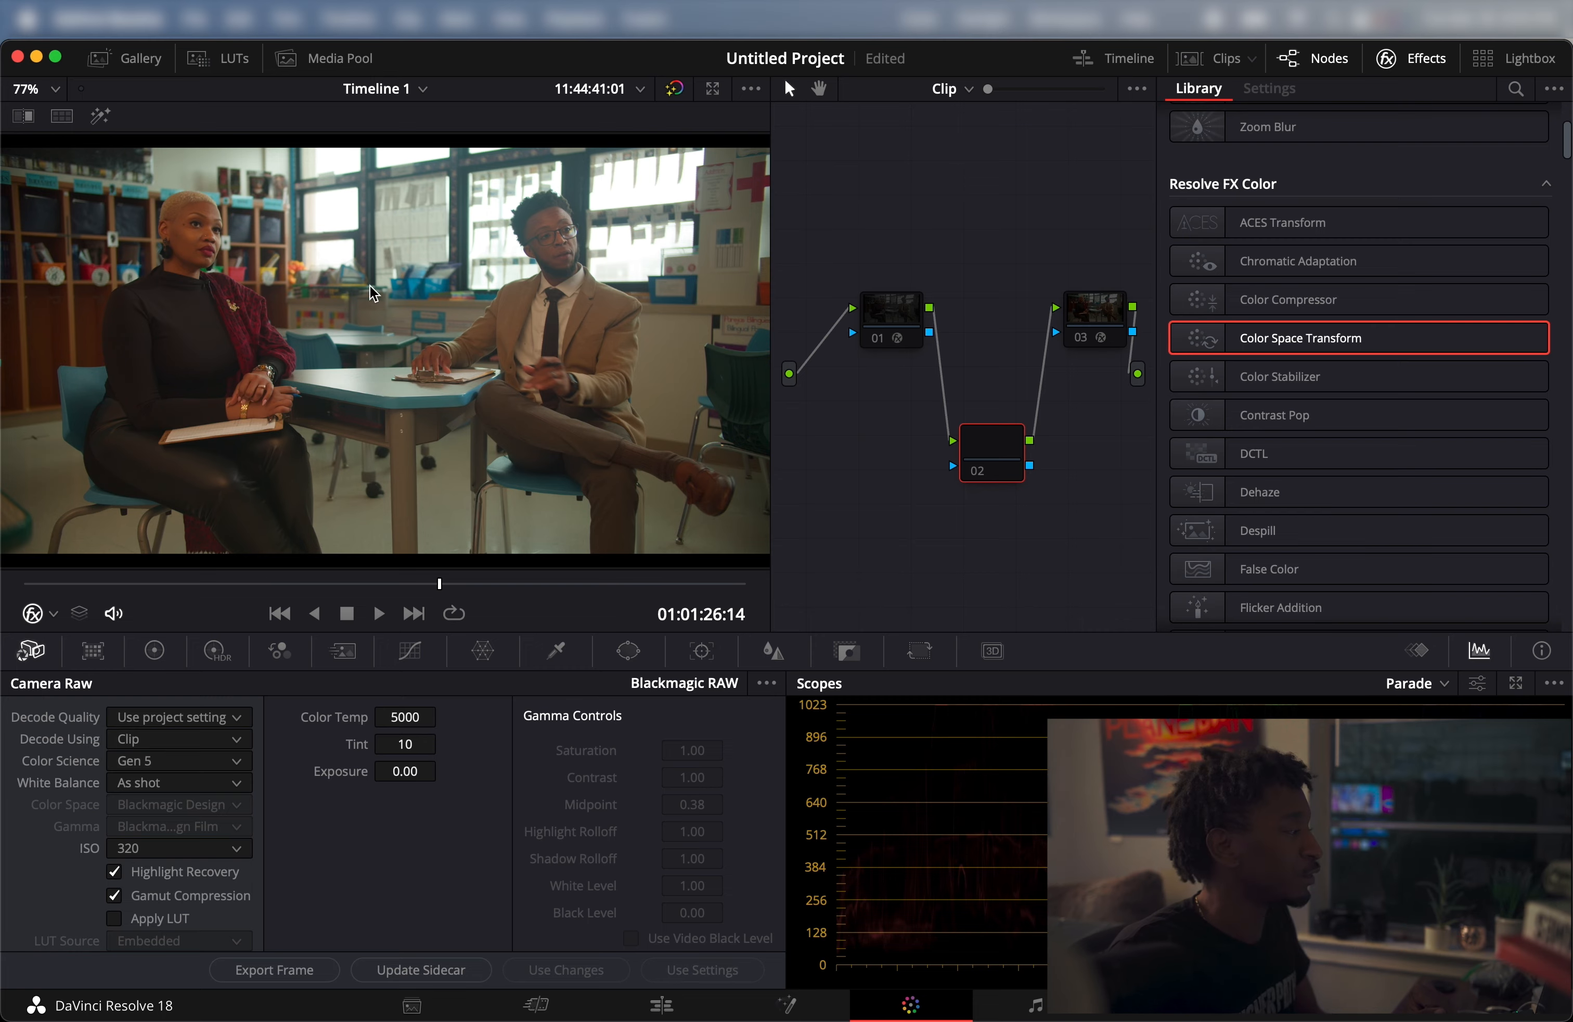
- Show the saved still in the gallery and compare it with the current frame using the image wipe
{"action": "left_click", "coordinate": [142, 72]}
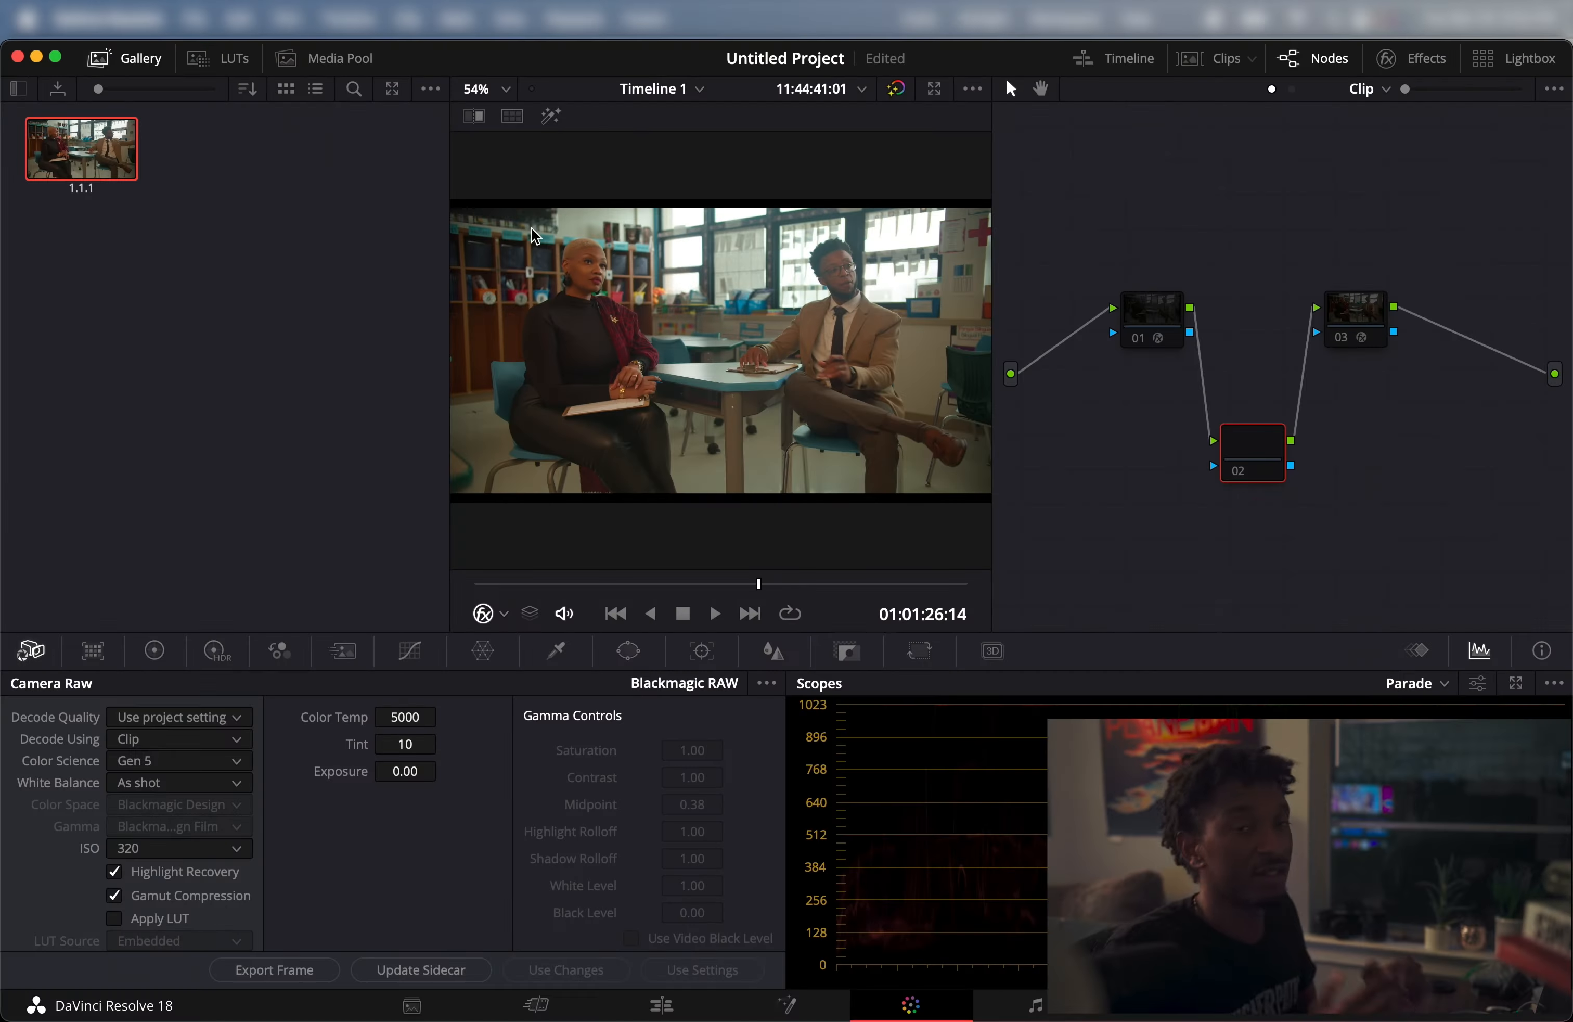
{"action": "right_click", "coordinate": [761, 343]}
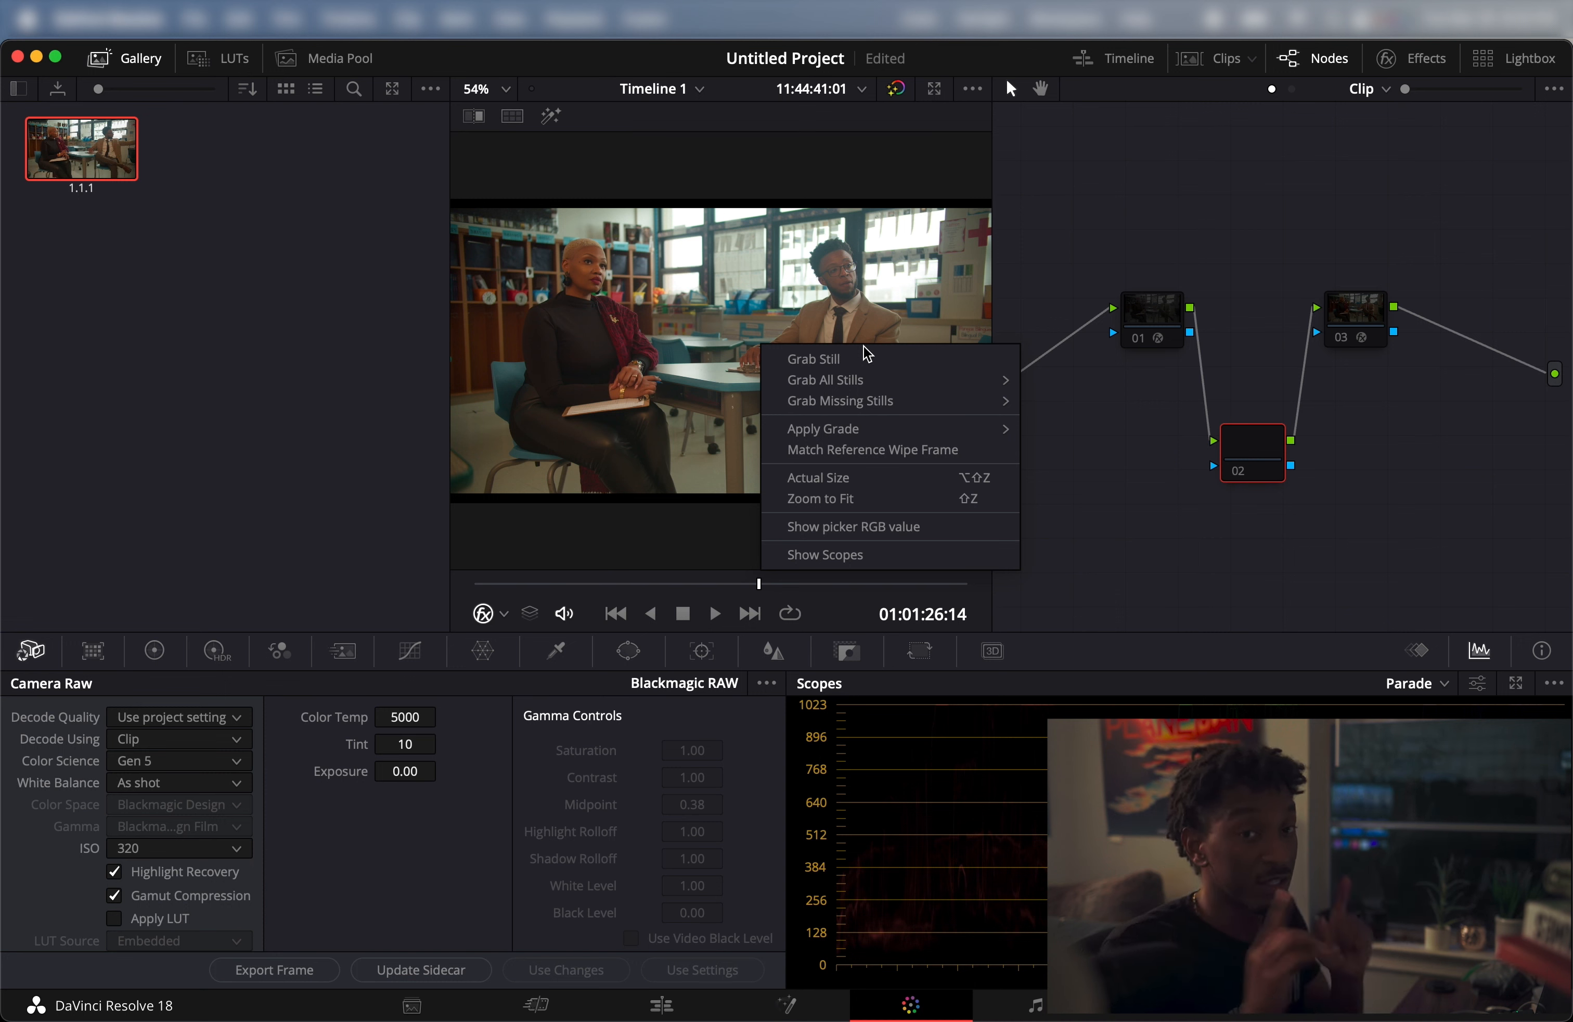
{"action": "left_click", "coordinate": [322, 366]}
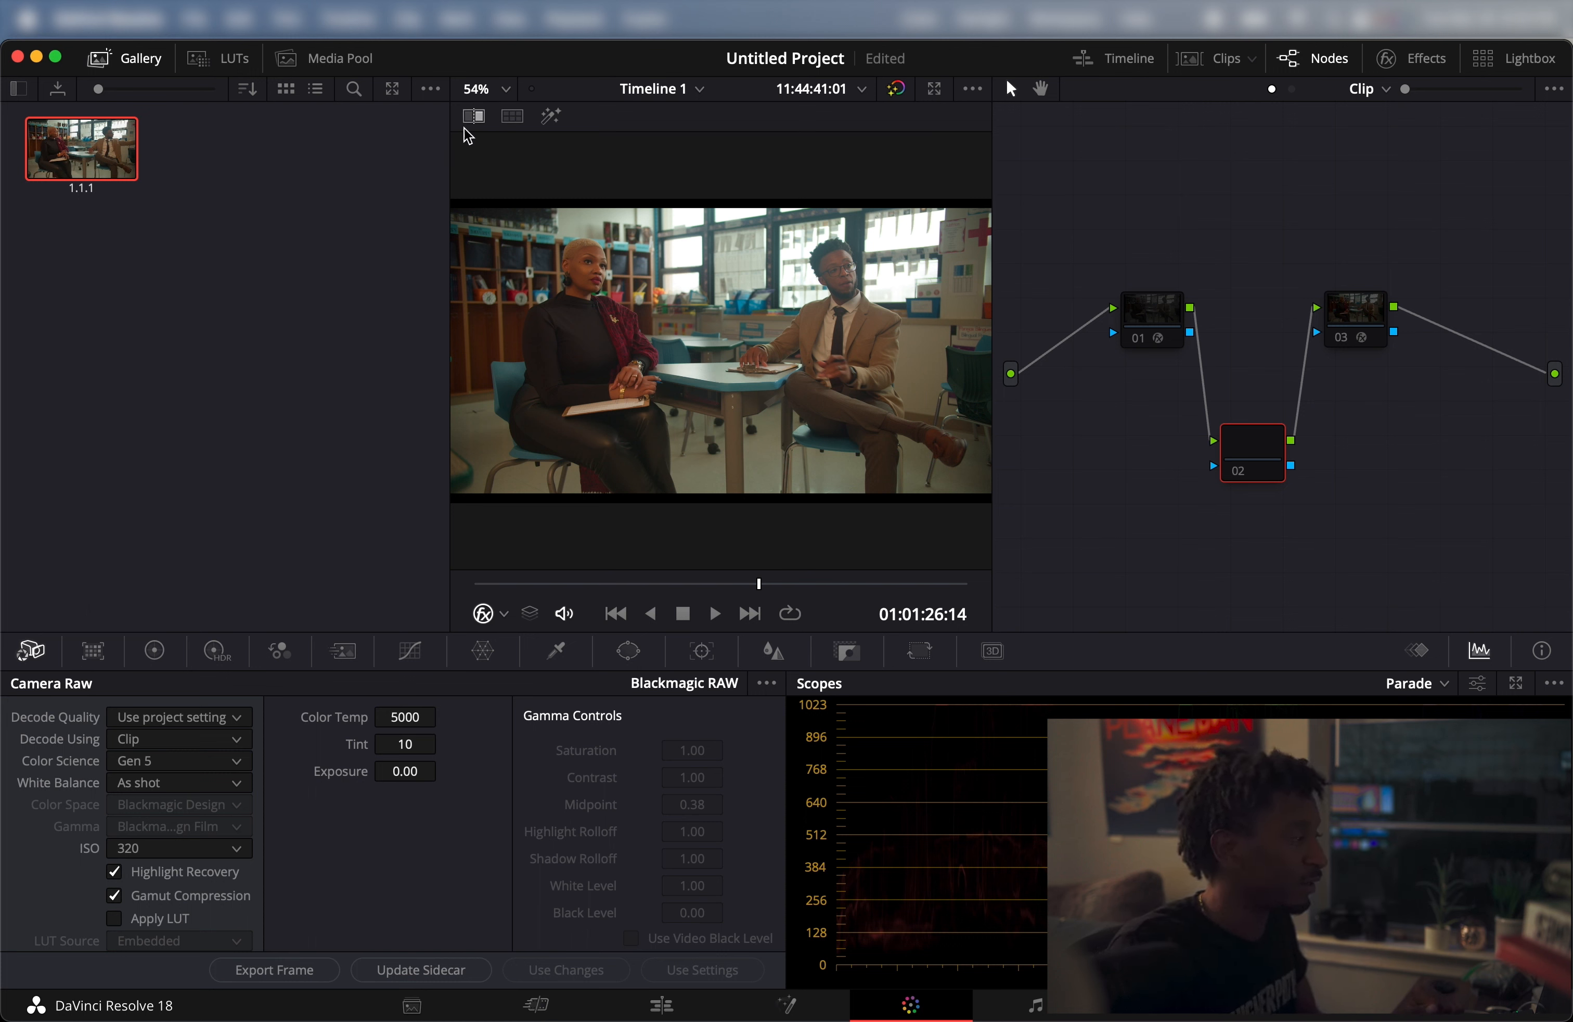
{"action": "left_click", "coordinate": [473, 116]}
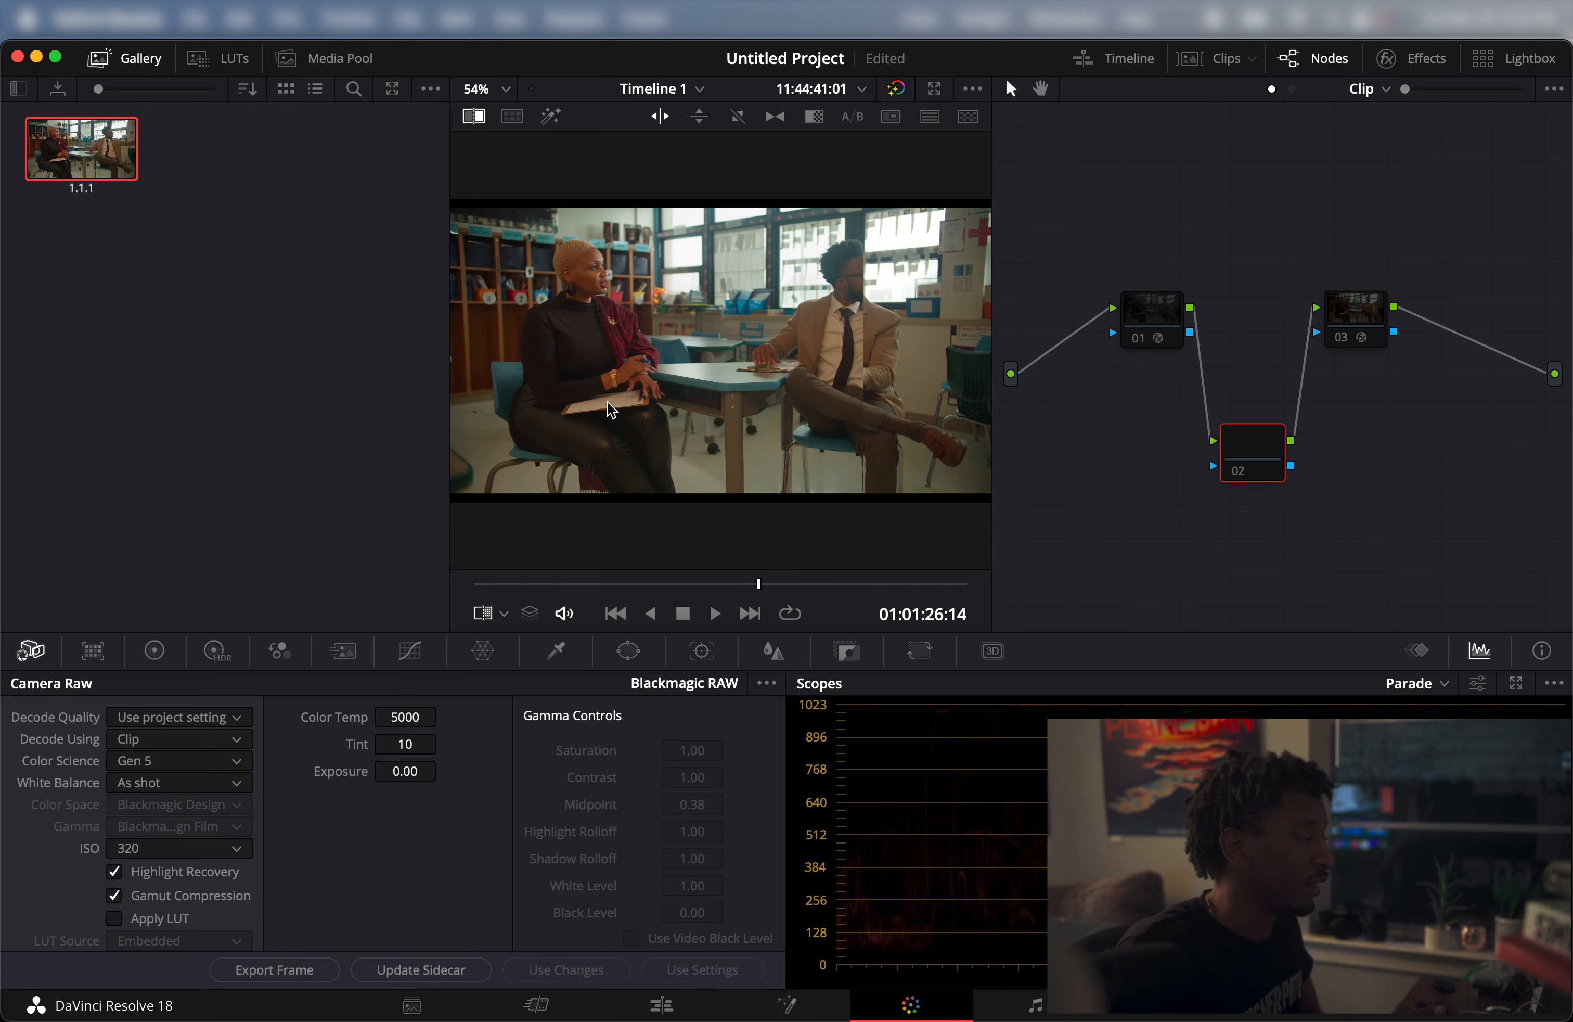
{"action": "left_click_drag", "start_coordinate": [858, 316], "coordinate": [832, 347]}
- Move the playhead off the current frame and match it to the reference wipe frame
{"action": "left_click_drag", "start_coordinate": [756, 580], "coordinate": [747, 583]}
{"action": "right_click", "coordinate": [749, 455]}
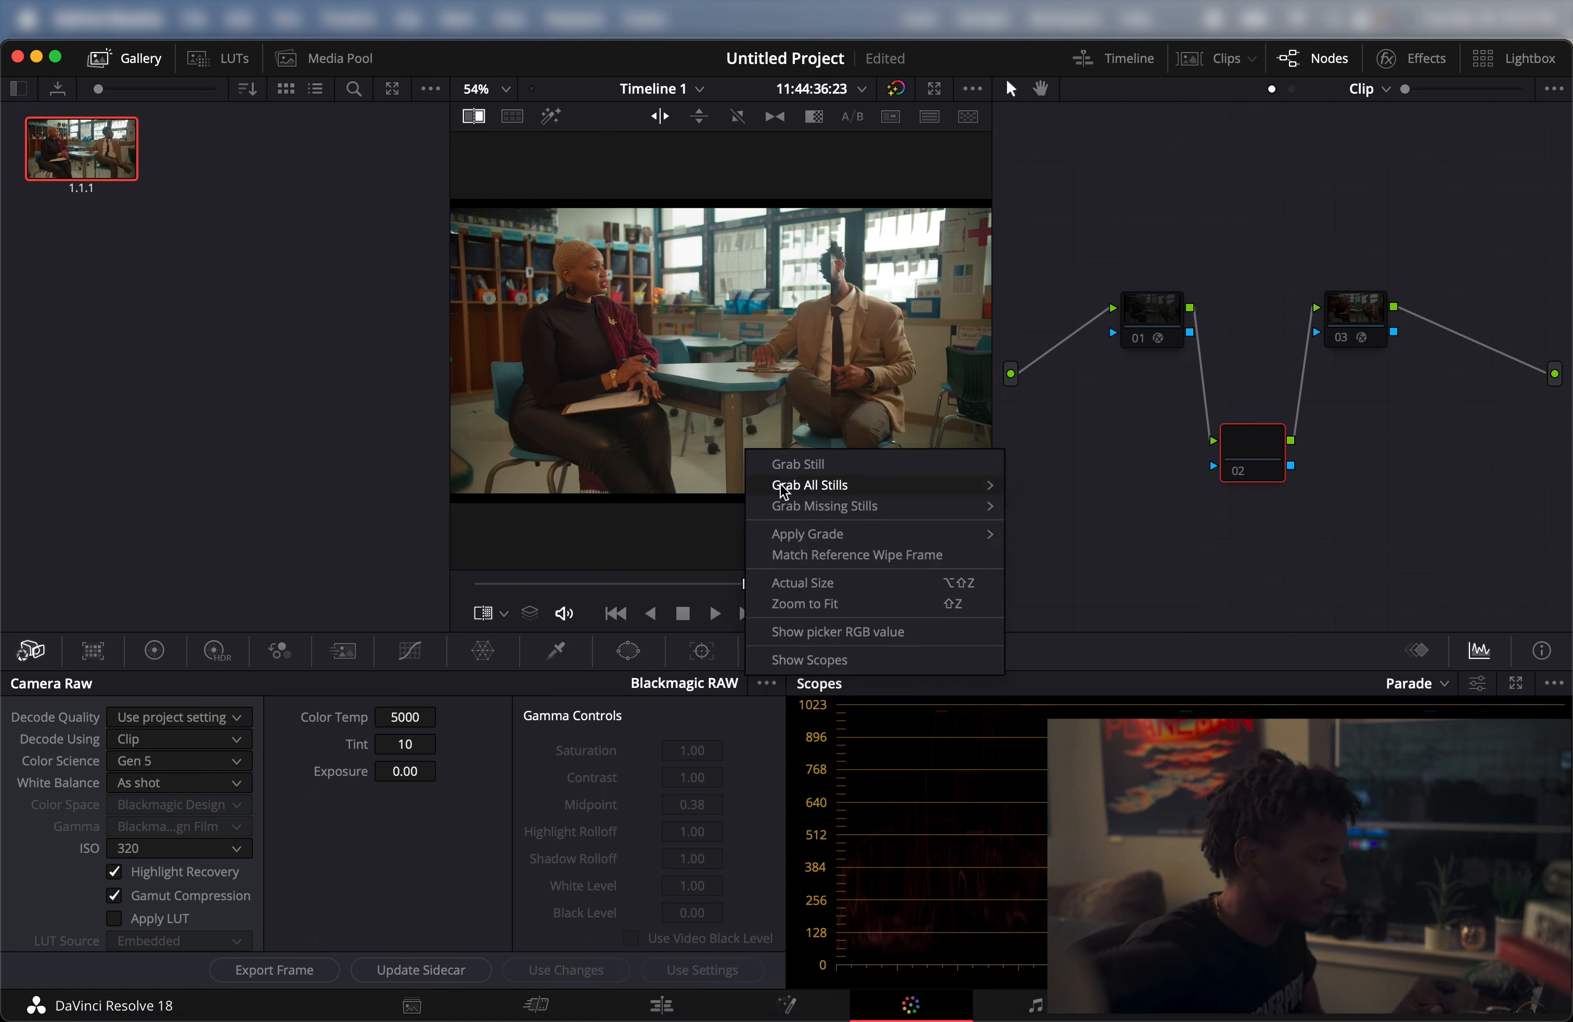
{"action": "left_click", "coordinate": [842, 556]}
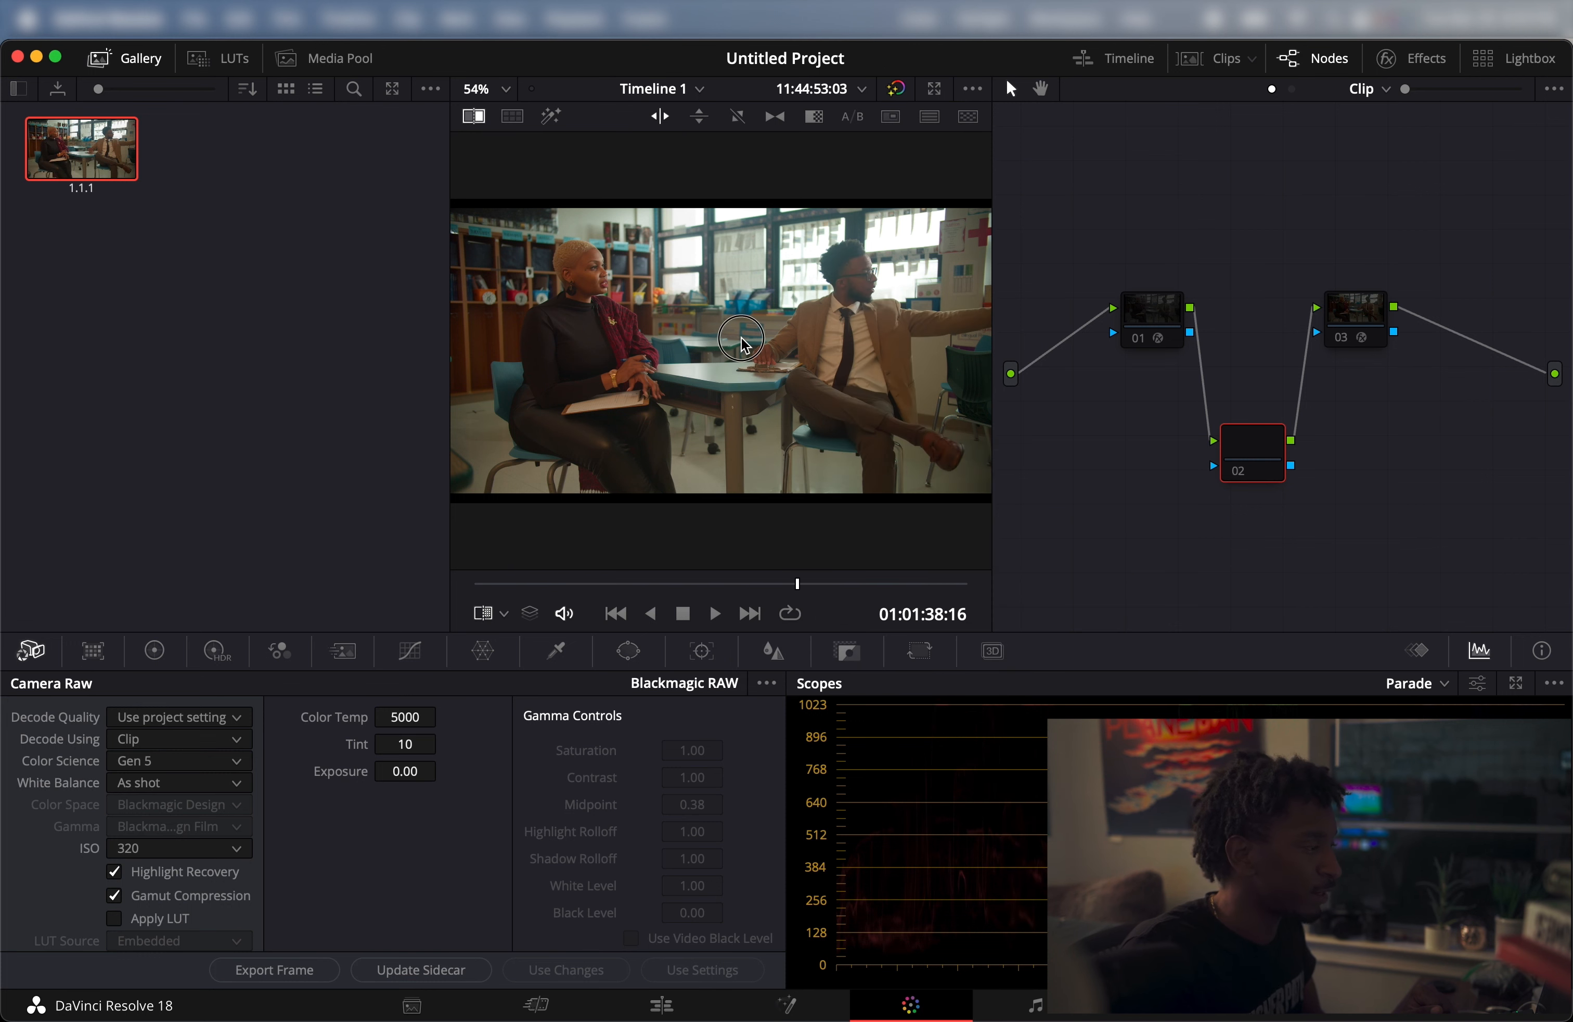
- Hide the gallery and sweep the wipe across the enlarged picture to compare the still with the color-managed image
{"action": "left_click", "coordinate": [113, 59]}
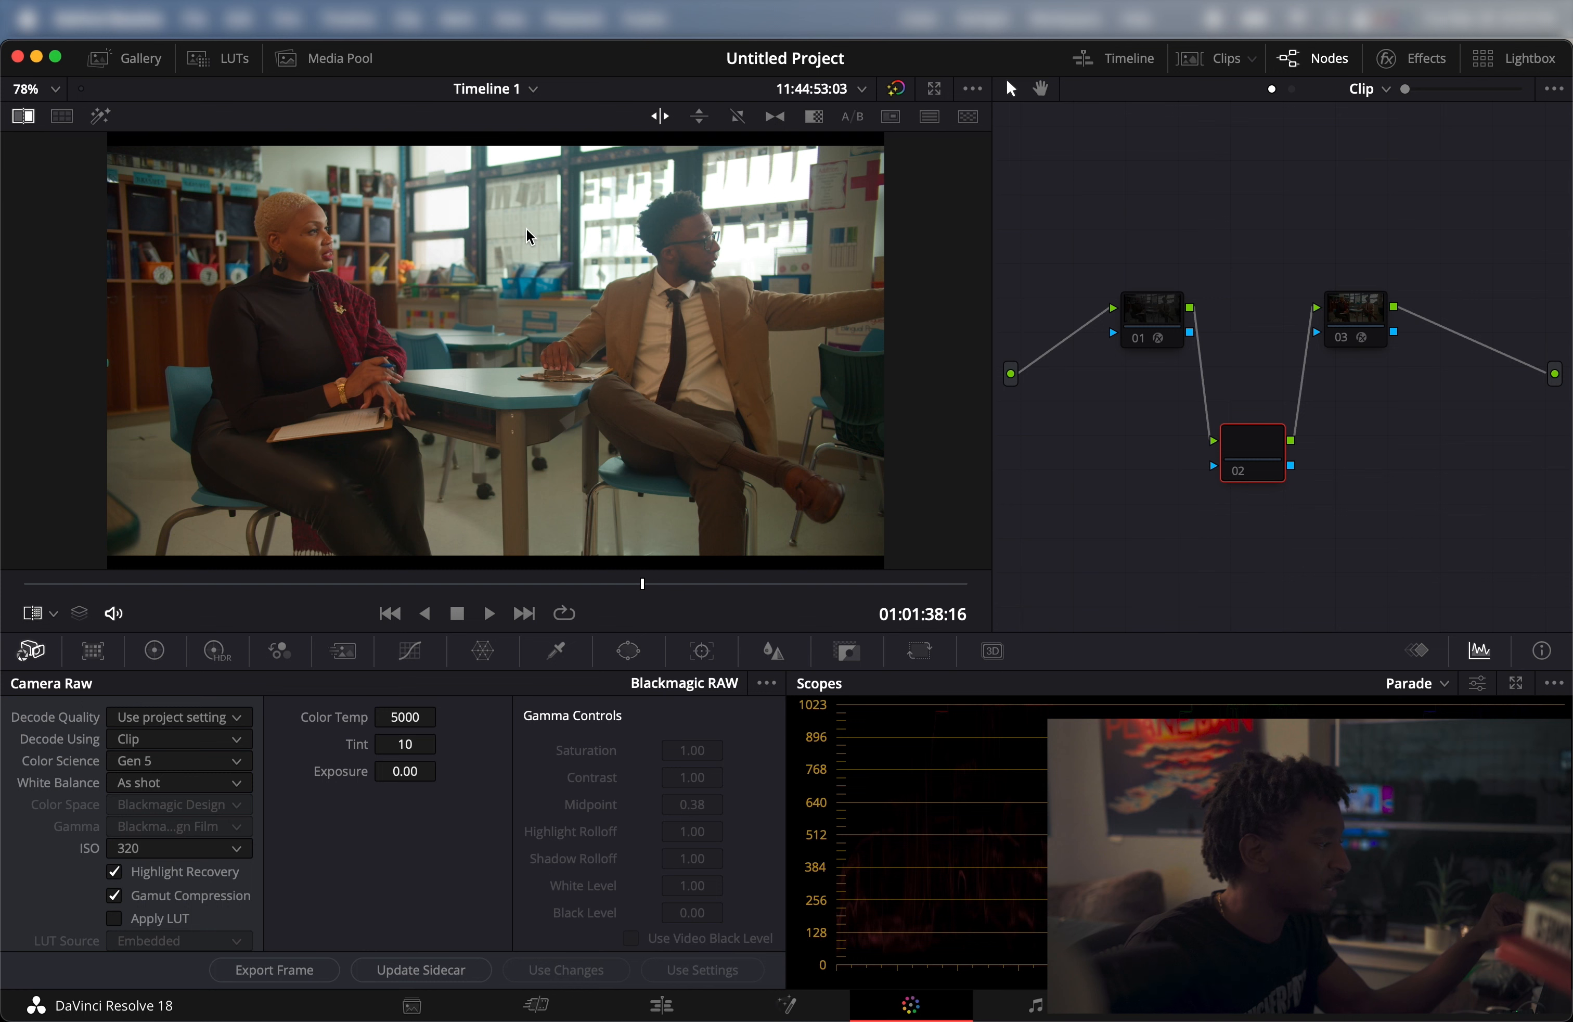
{"action": "left_click_drag", "start_coordinate": [499, 257], "coordinate": [505, 257]}
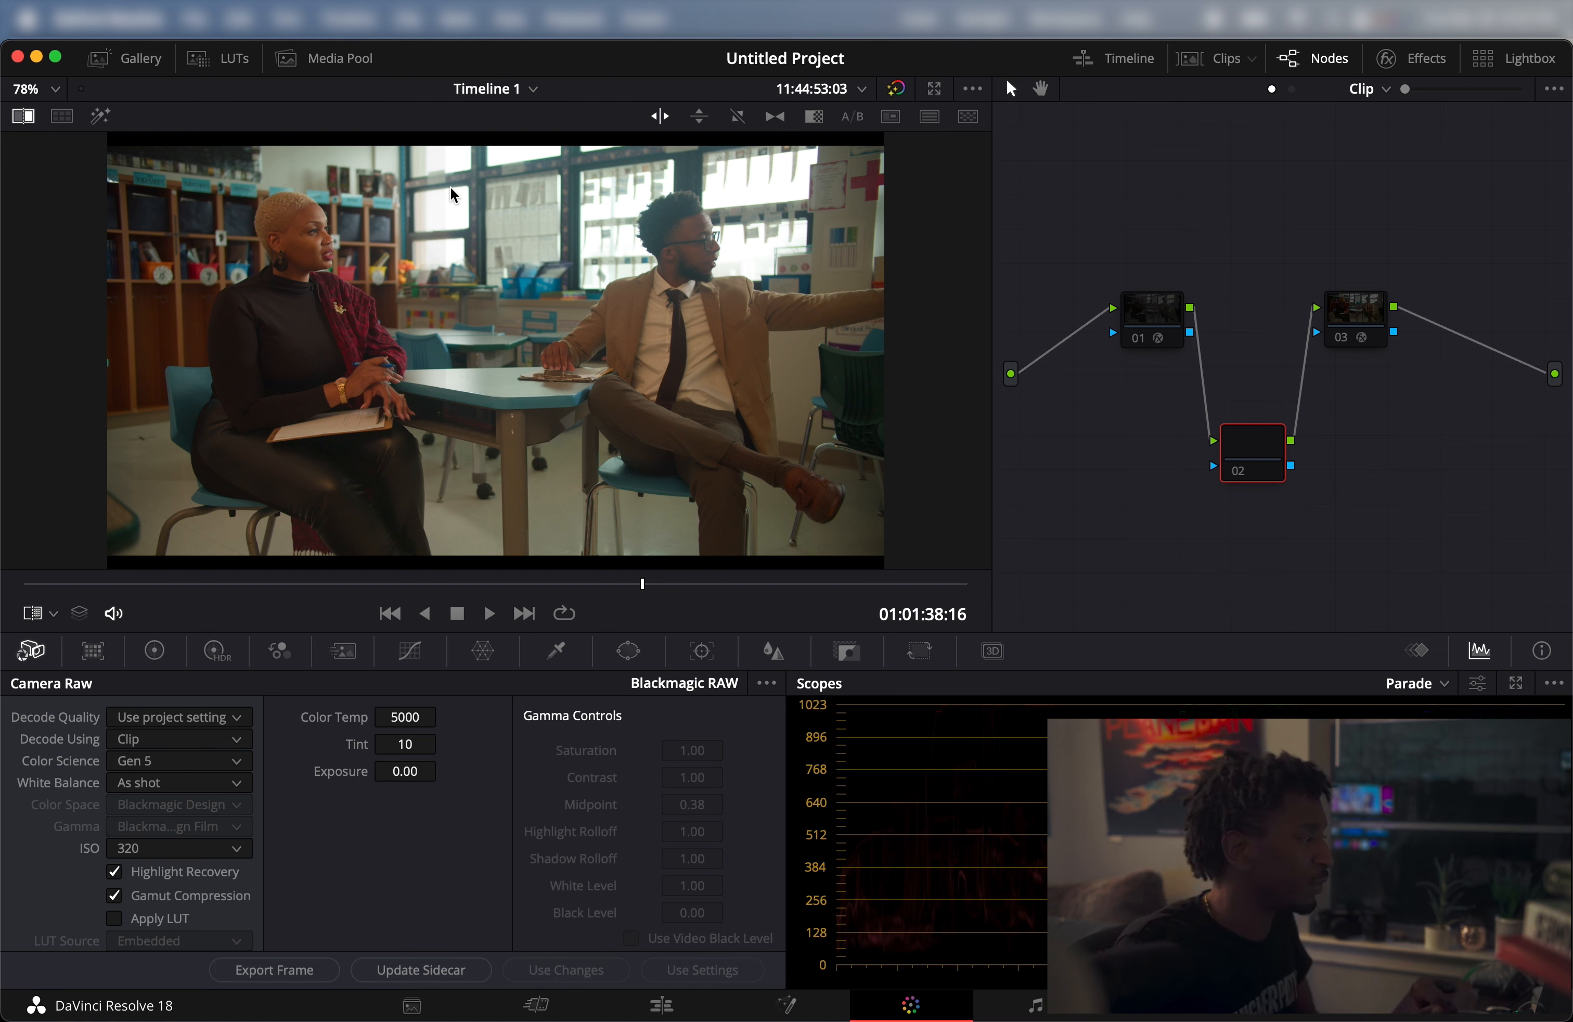
{"action": "left_click", "coordinate": [410, 253]}
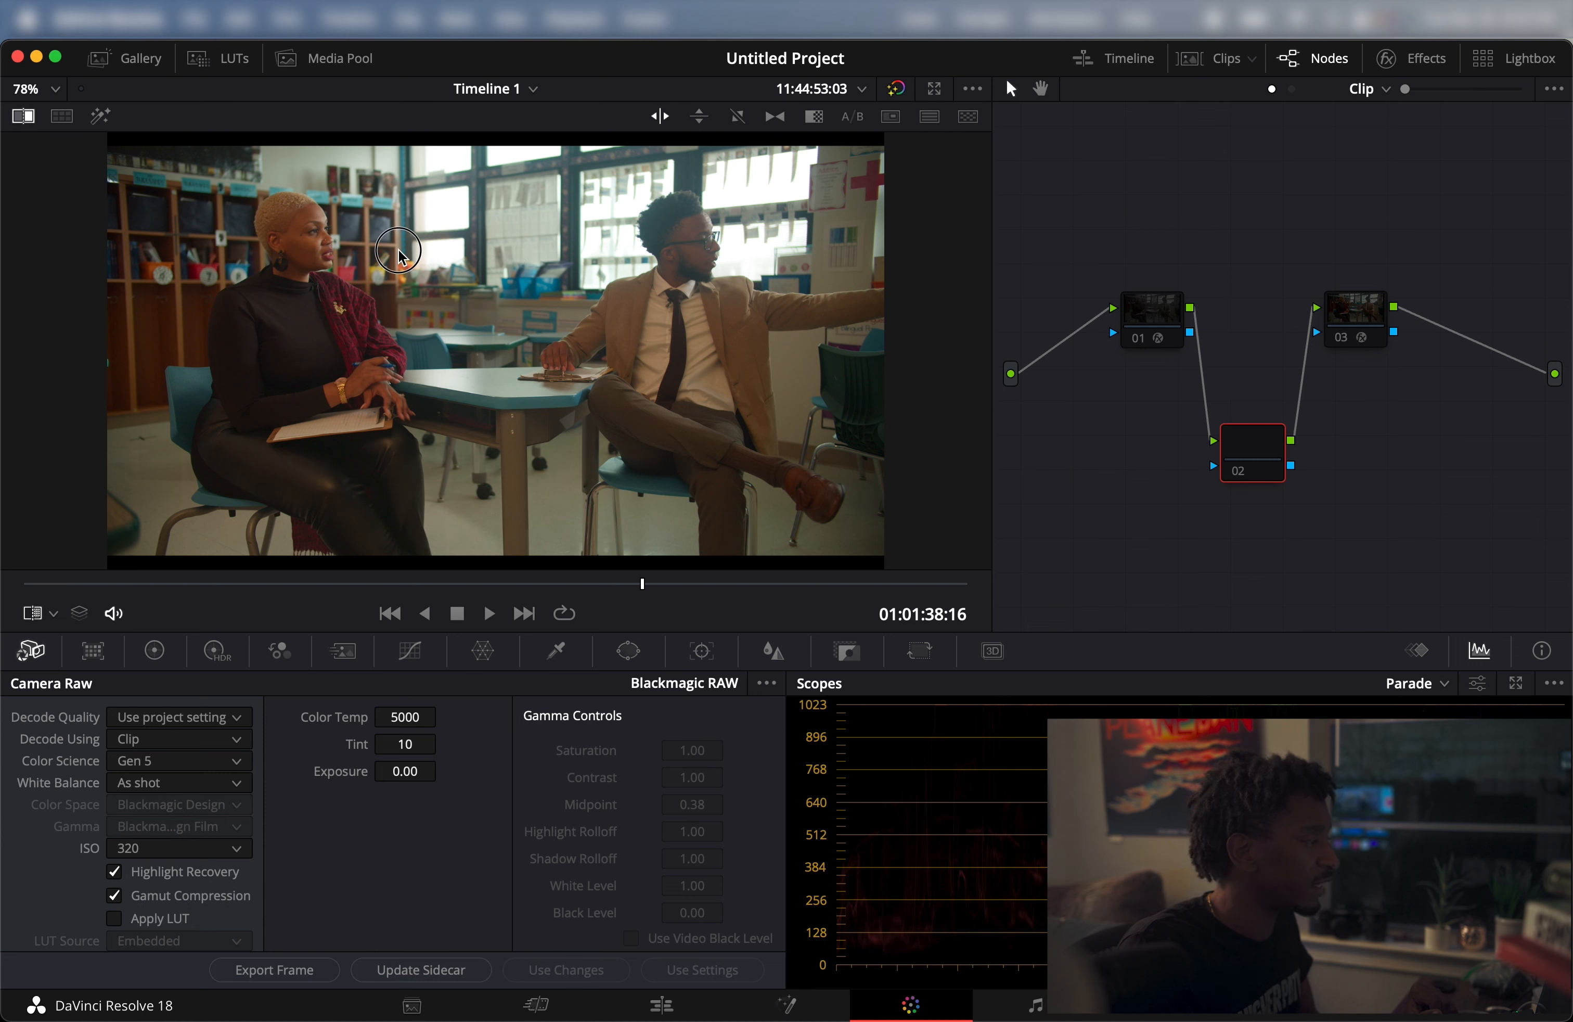
{"action": "mouse_move", "coordinate": [183, 267]}
{"action": "left_mouse_down"}
{"action": "mouse_move", "coordinate": [675, 275]}
{"action": "mouse_move", "coordinate": [809, 296]}
{"action": "mouse_move", "coordinate": [544, 327]}
{"action": "mouse_move", "coordinate": [324, 326]}
{"action": "left_mouse_up"}
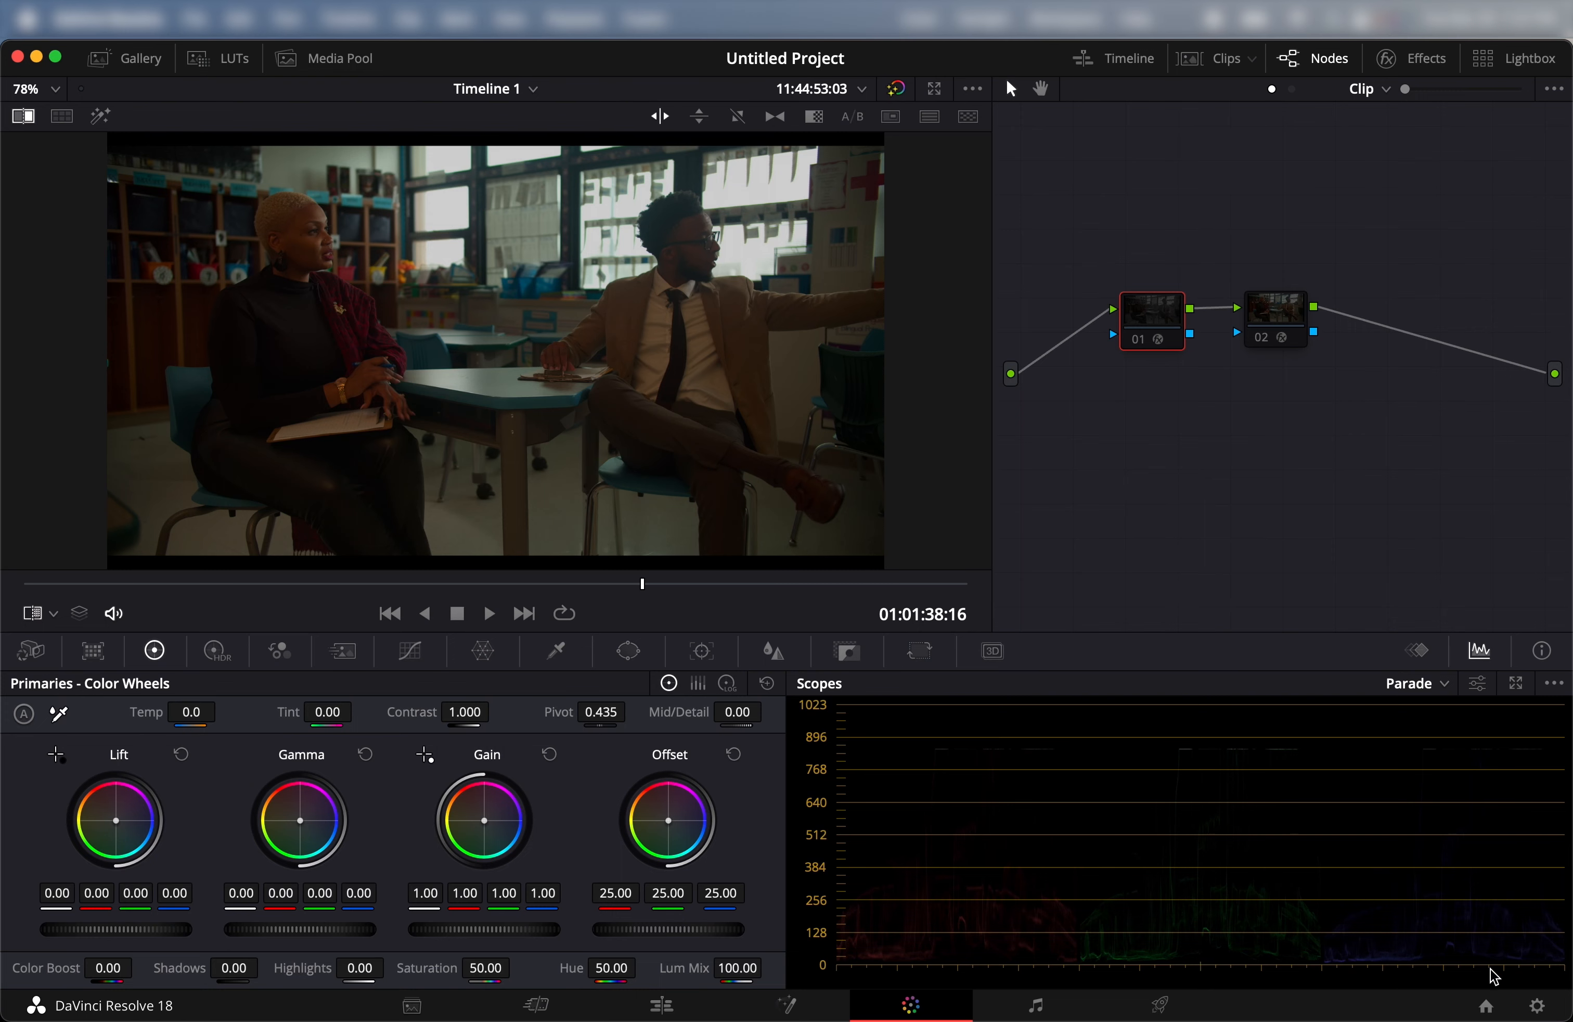
- In the project settings, switch the color science to DaVinci YRGB and back to DaVinci YRGB Color Managed
{"action": "left_click", "coordinate": [1537, 1005]}
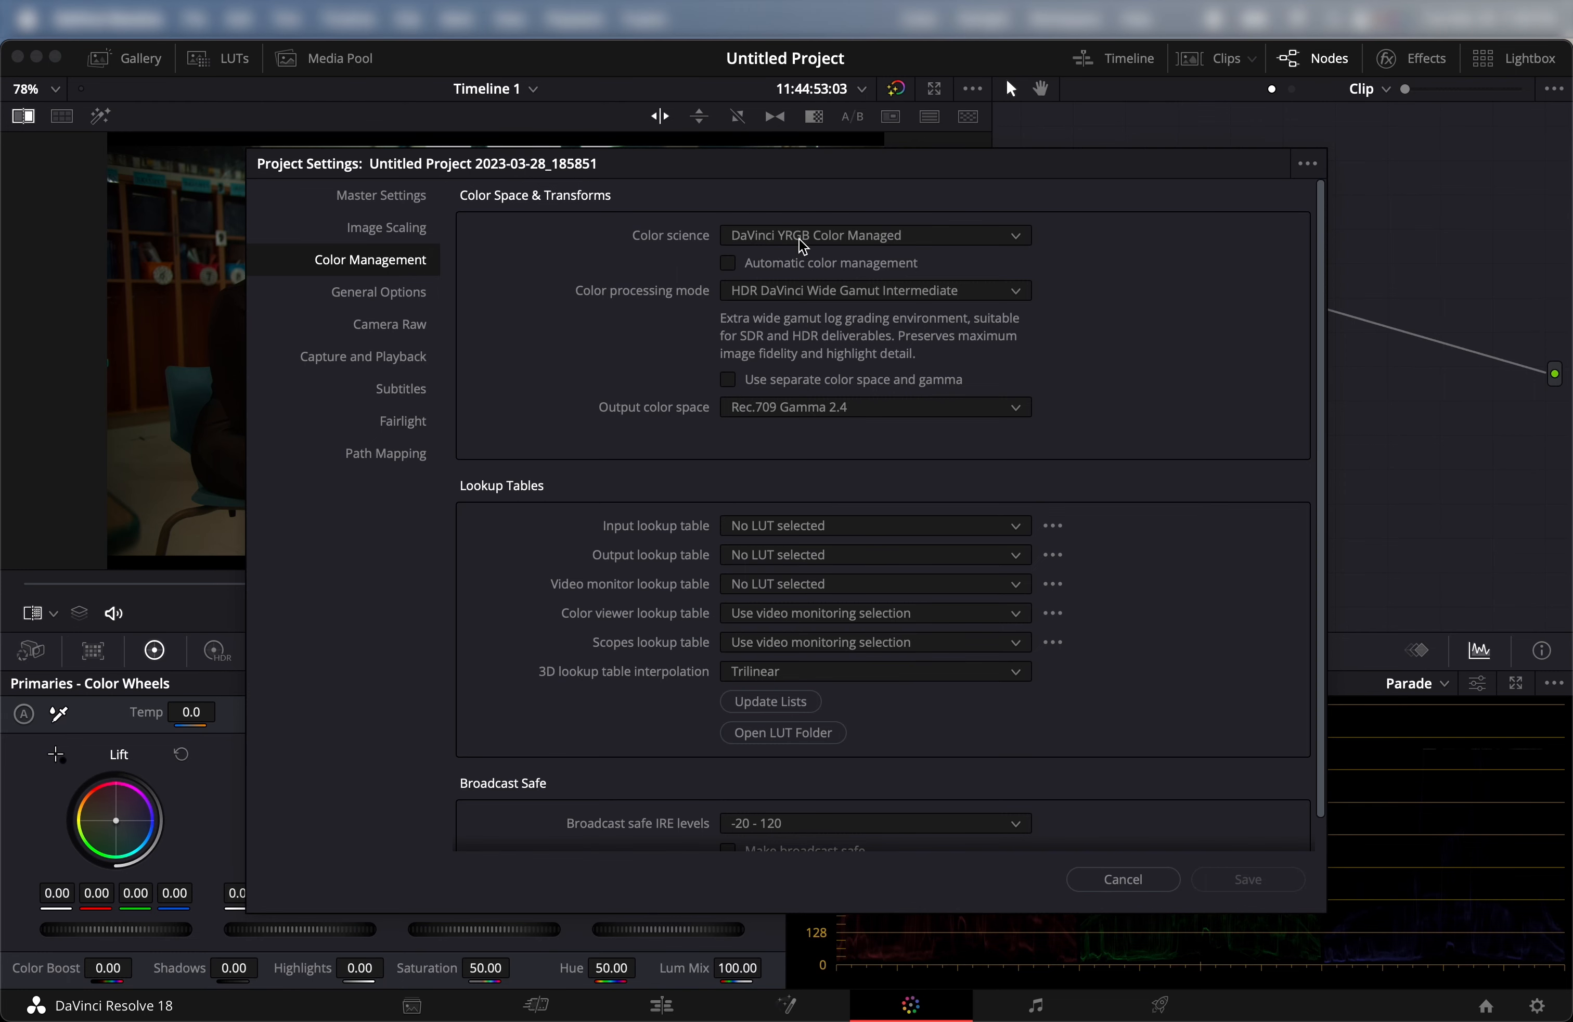
{"action": "left_click", "coordinate": [801, 237]}
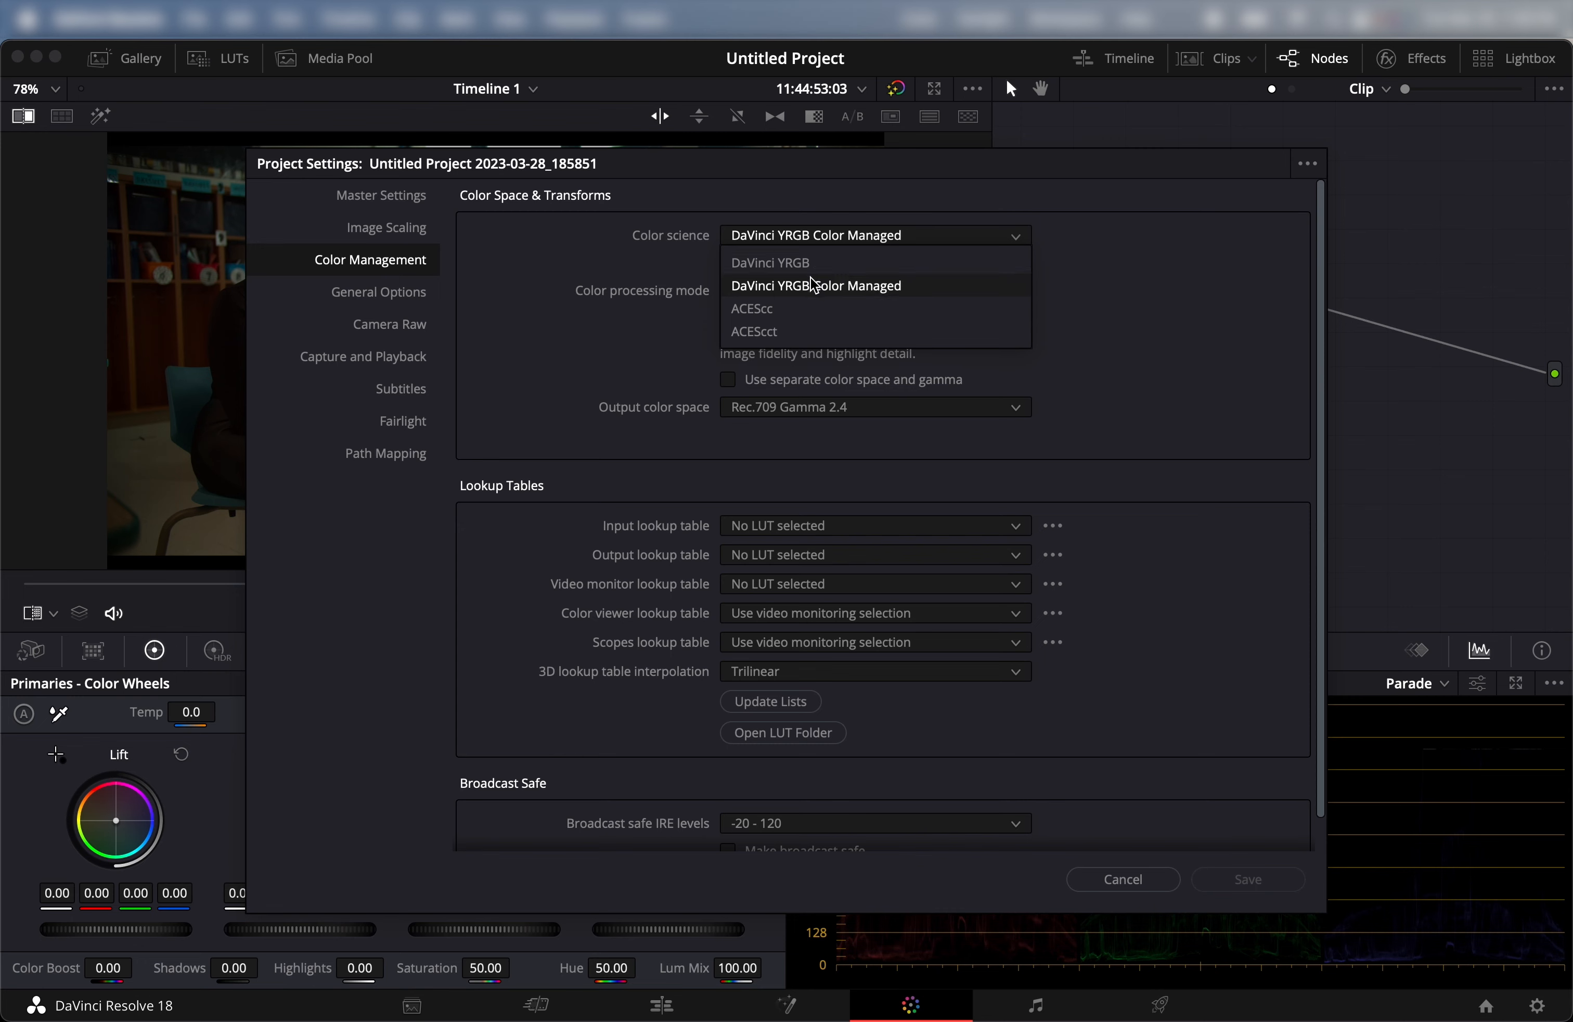
{"action": "left_click", "coordinate": [805, 260]}
{"action": "left_click", "coordinate": [819, 238]}
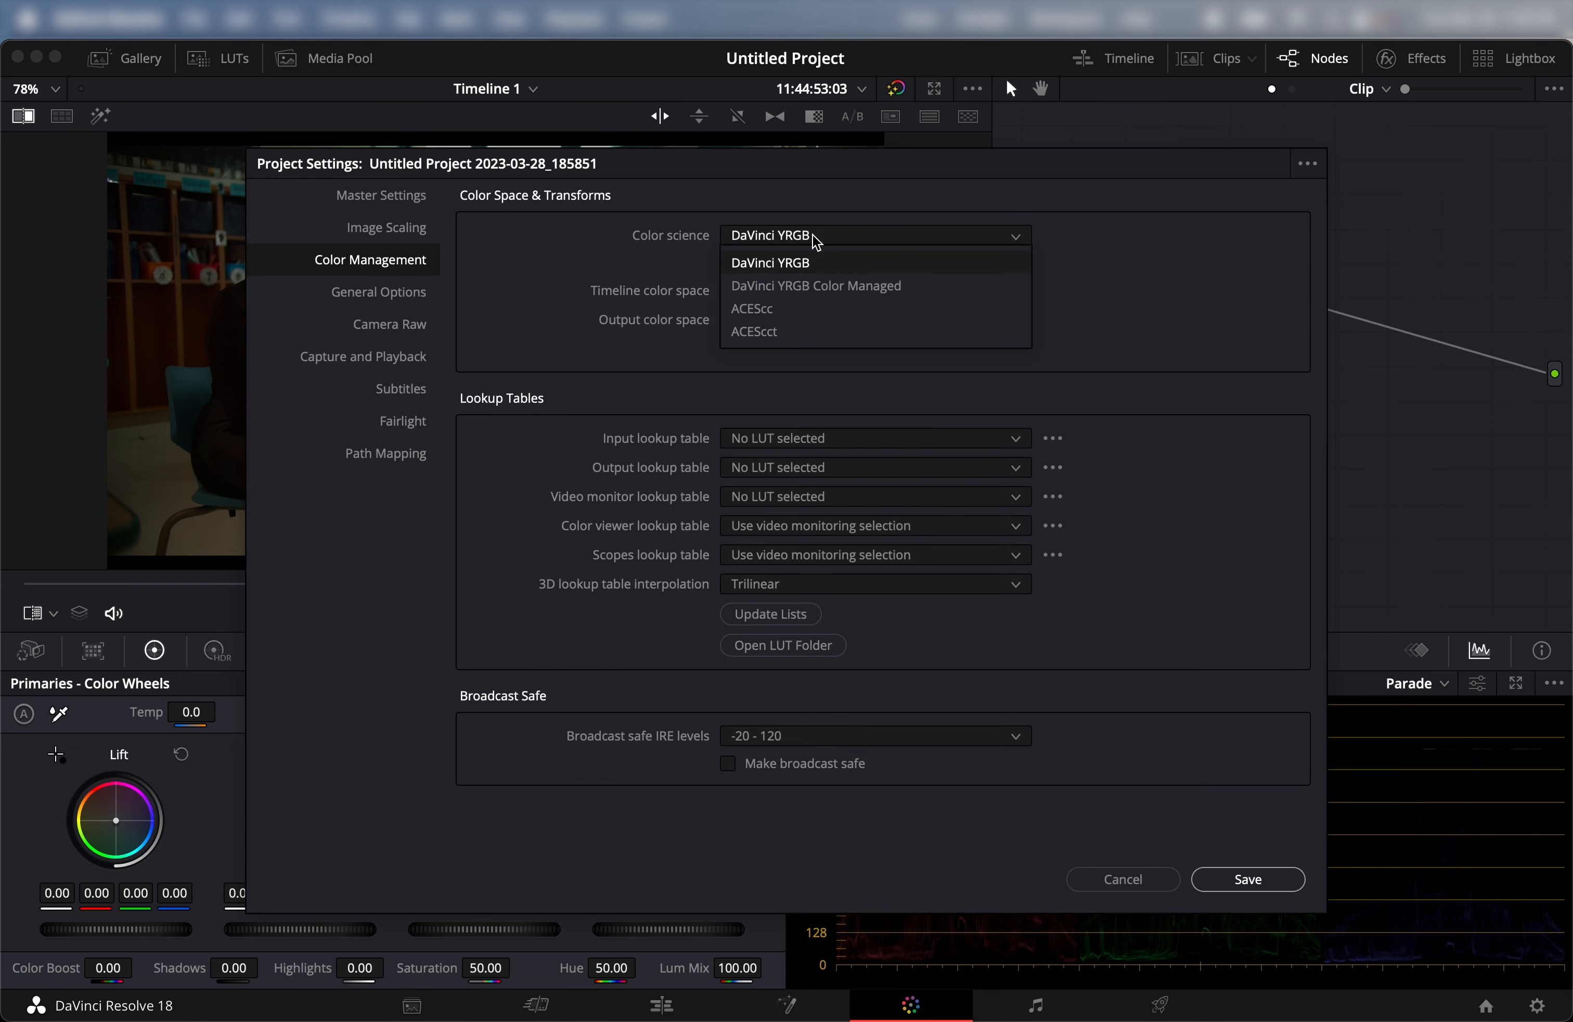
{"action": "left_click", "coordinate": [850, 291]}
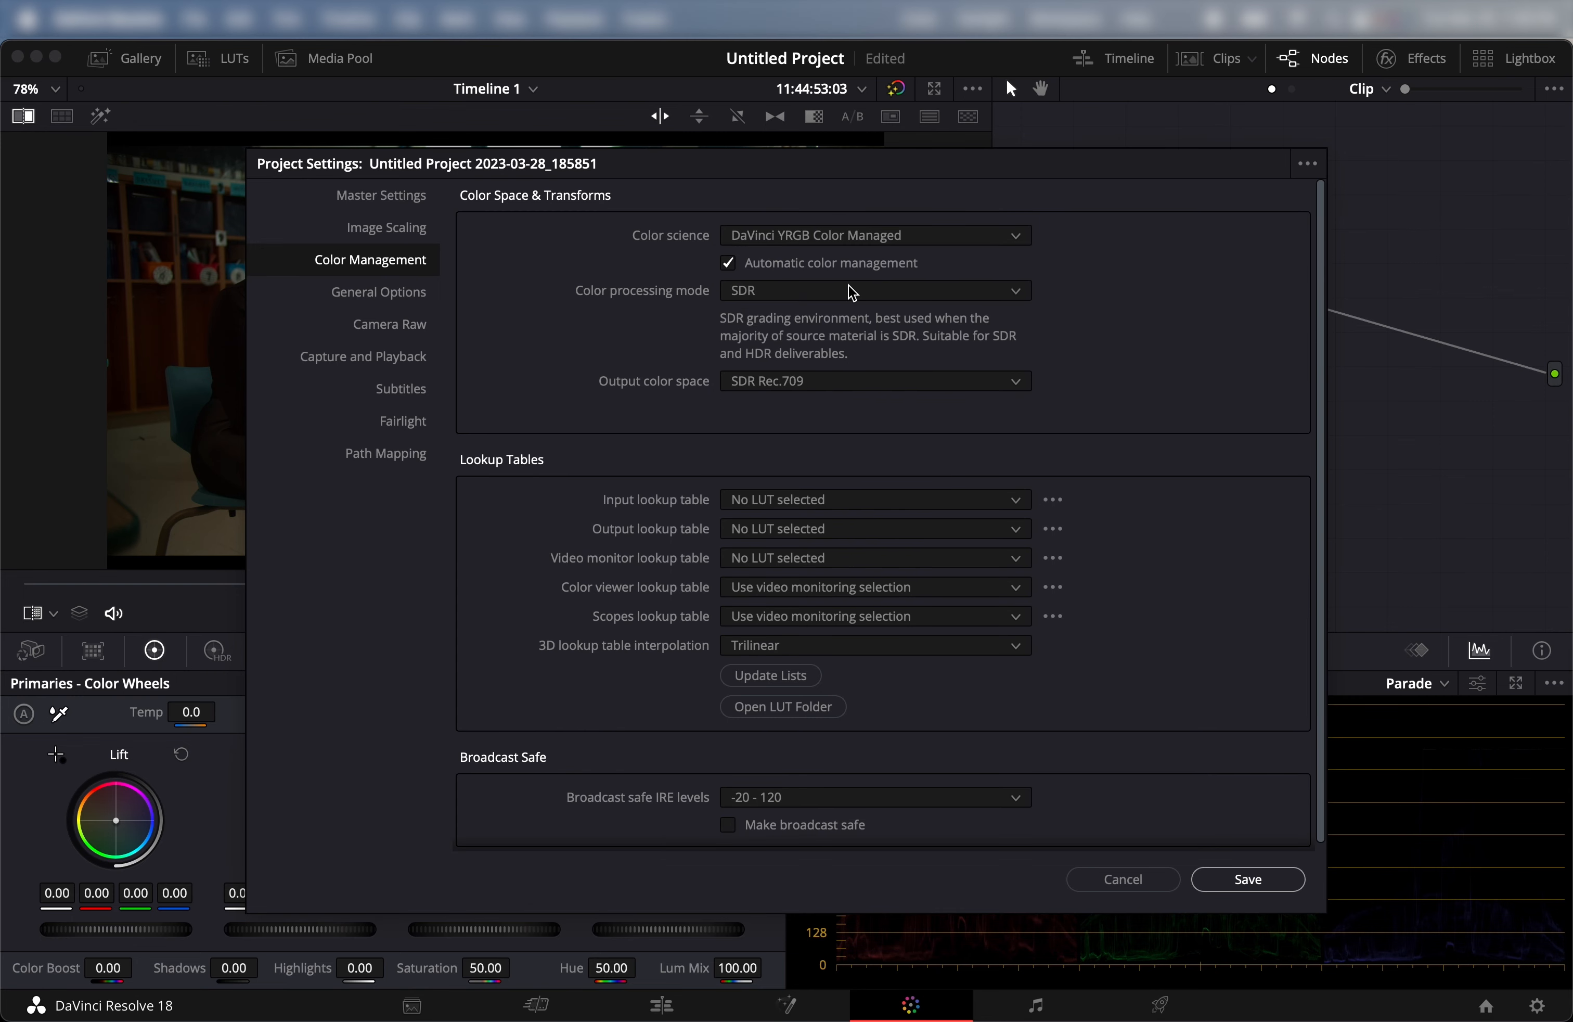